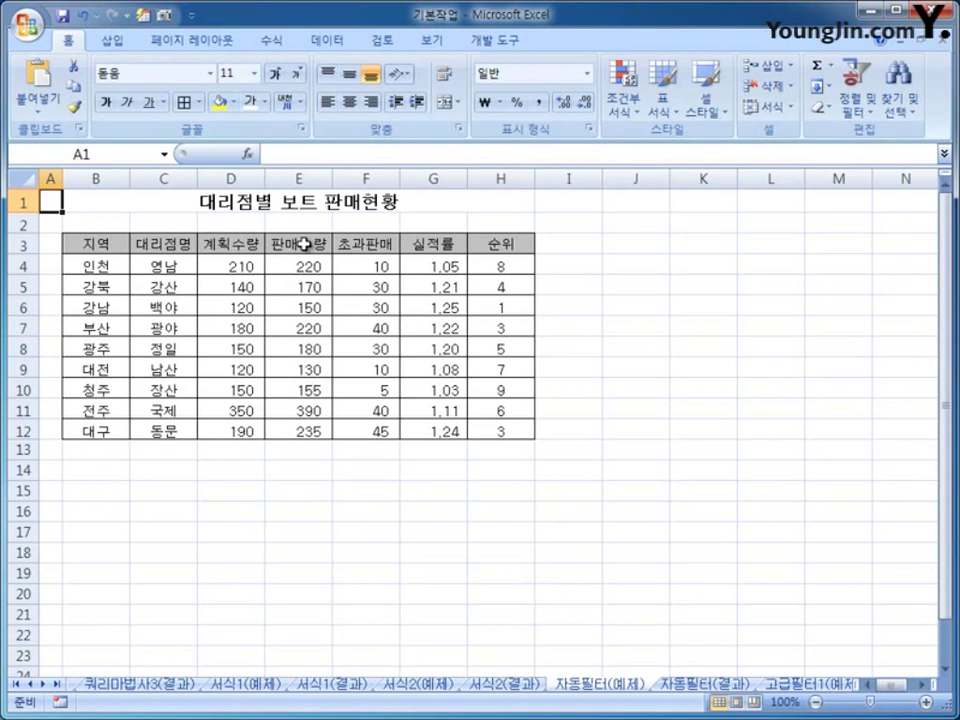
- Turn on AutoFilter for the 대리점별 보트 판매현황 table's header row
{"action": "left_click", "coordinate": [303, 242]}
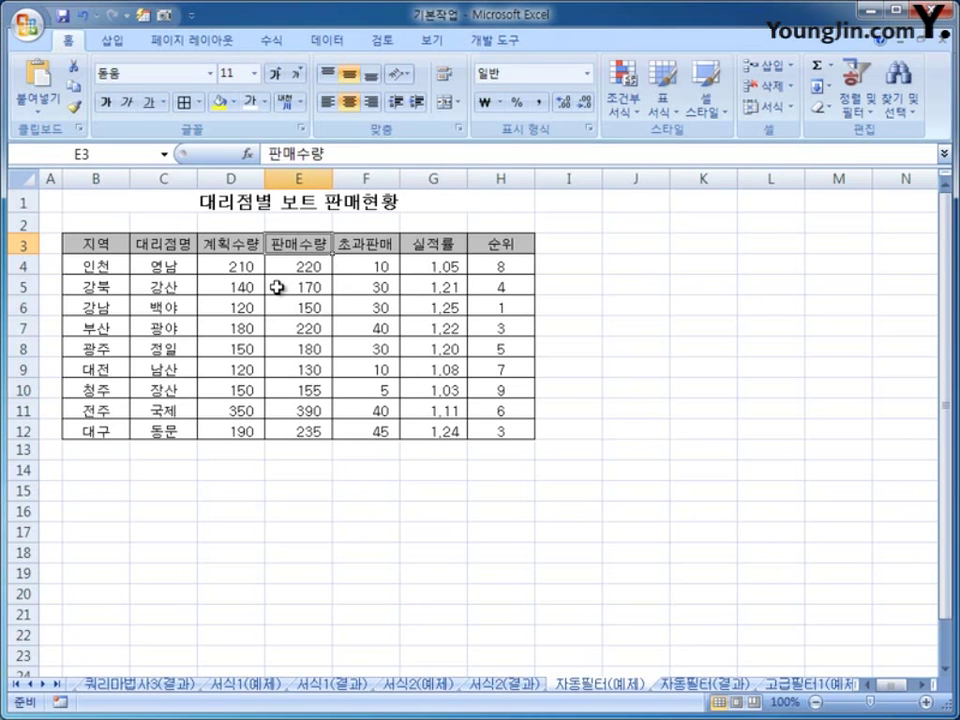
{"action": "left_click", "coordinate": [322, 40]}
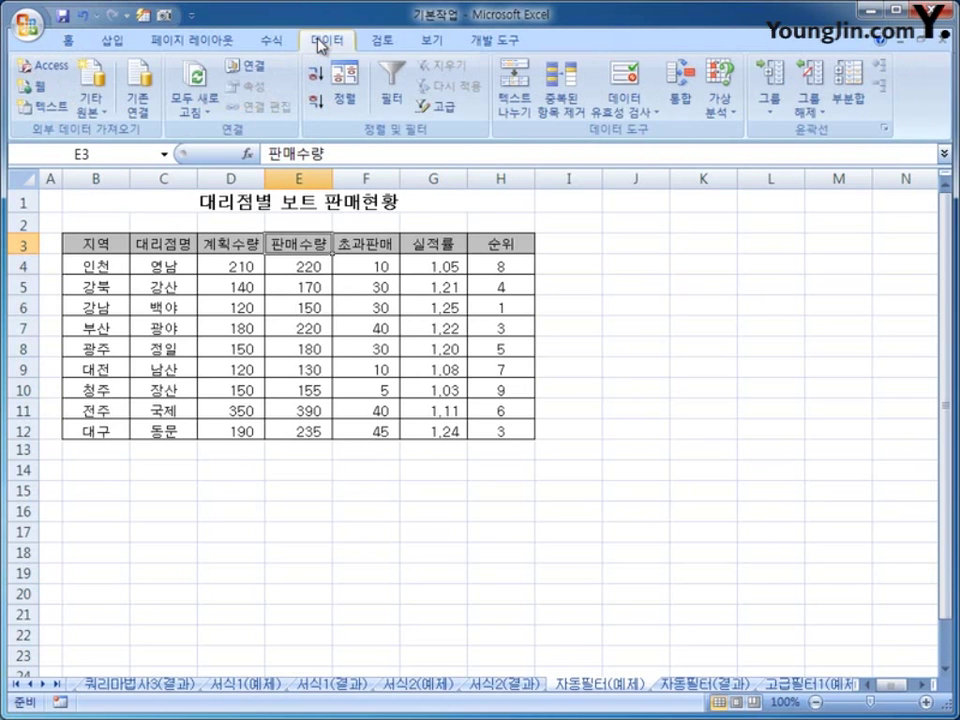
{"action": "left_click", "coordinate": [392, 96]}
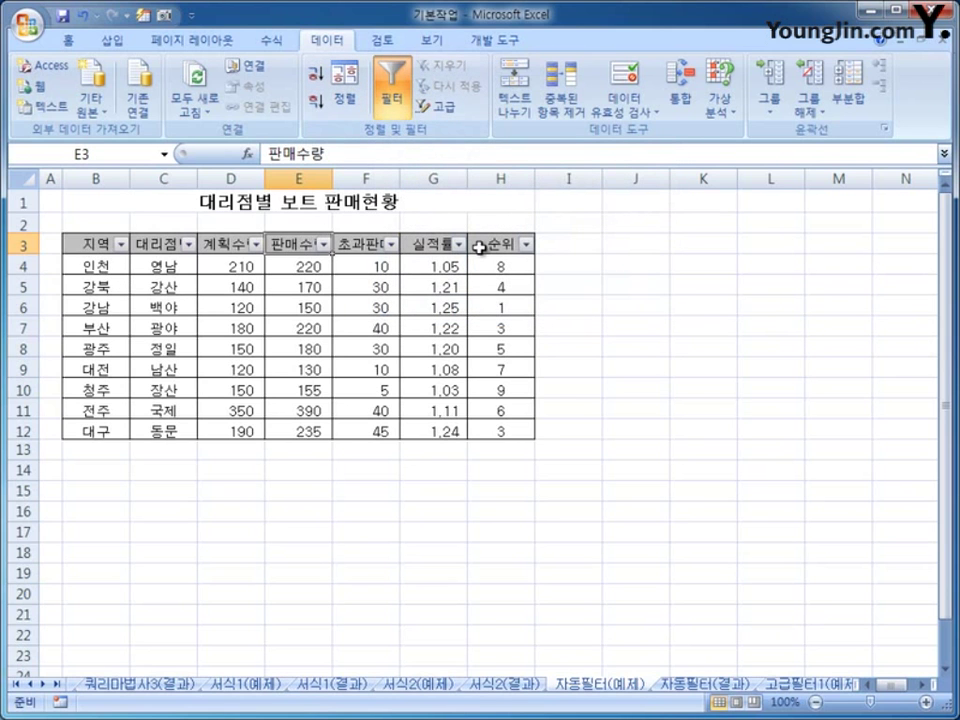
- Filter the 판매수량 column to values greater than or equal to 200
{"action": "left_click", "coordinate": [324, 244]}
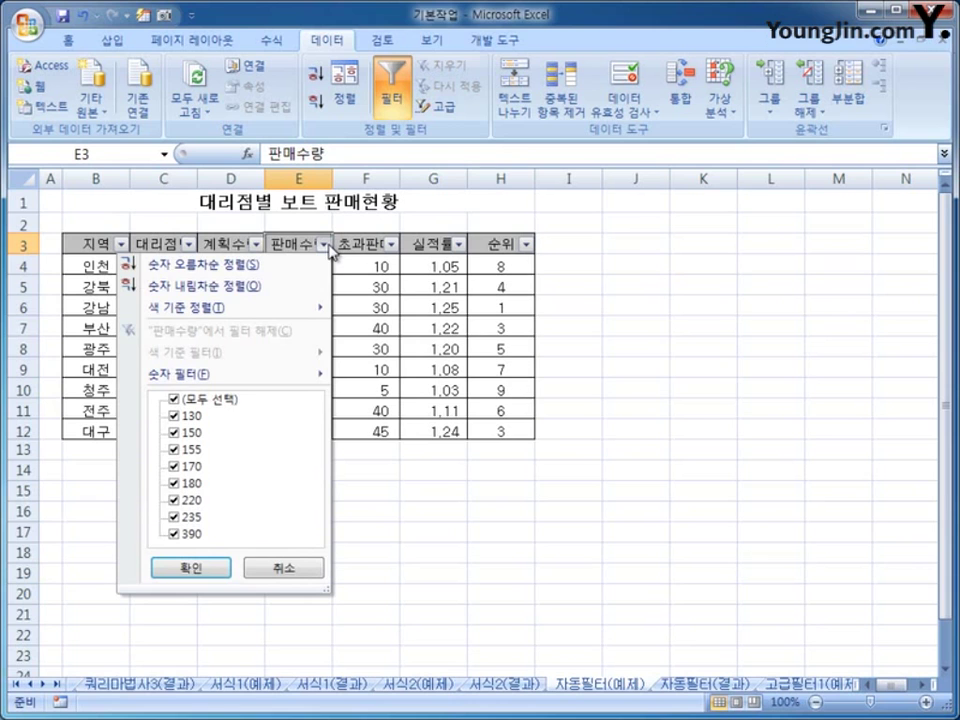
{"action": "mouse_move", "coordinate": [293, 380]}
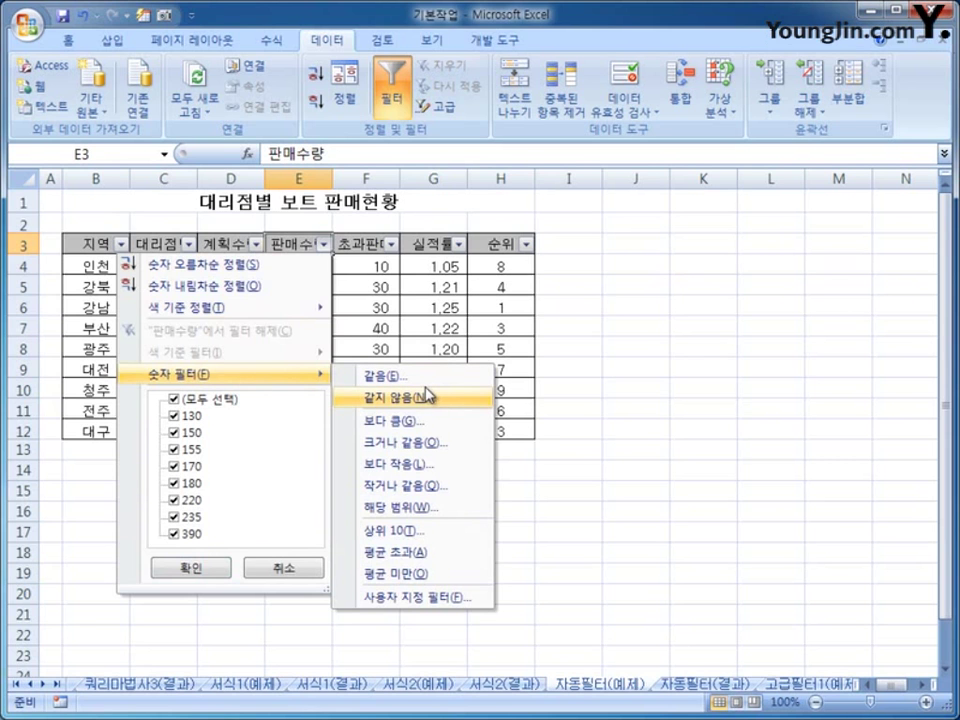
{"action": "left_click", "coordinate": [439, 445]}
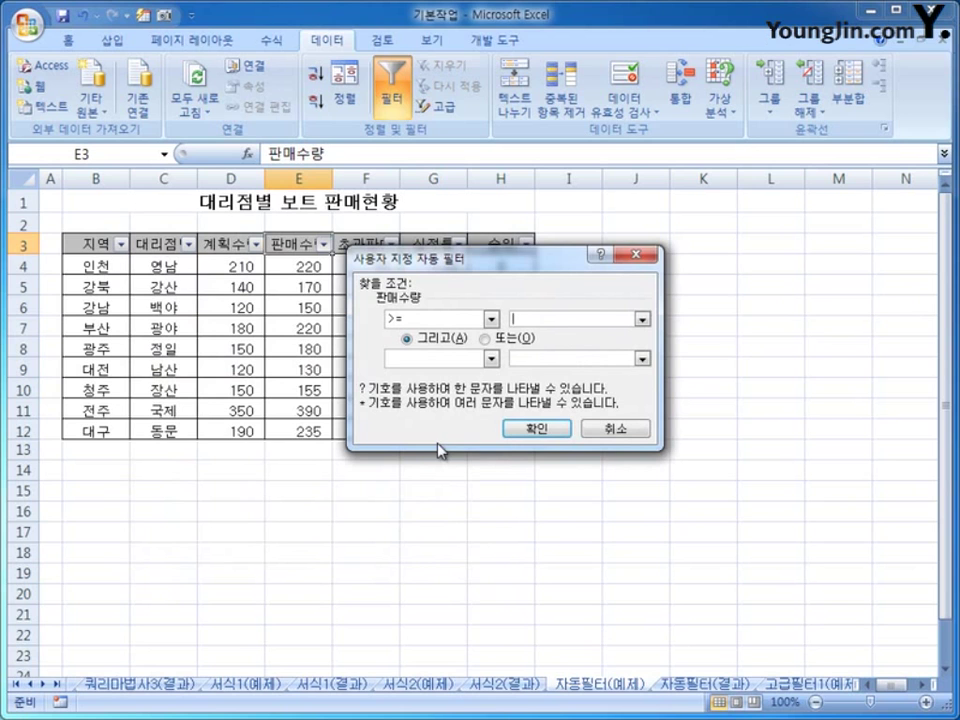
{"action": "type", "text": "200"}
{"action": "left_click", "coordinate": [540, 428]}
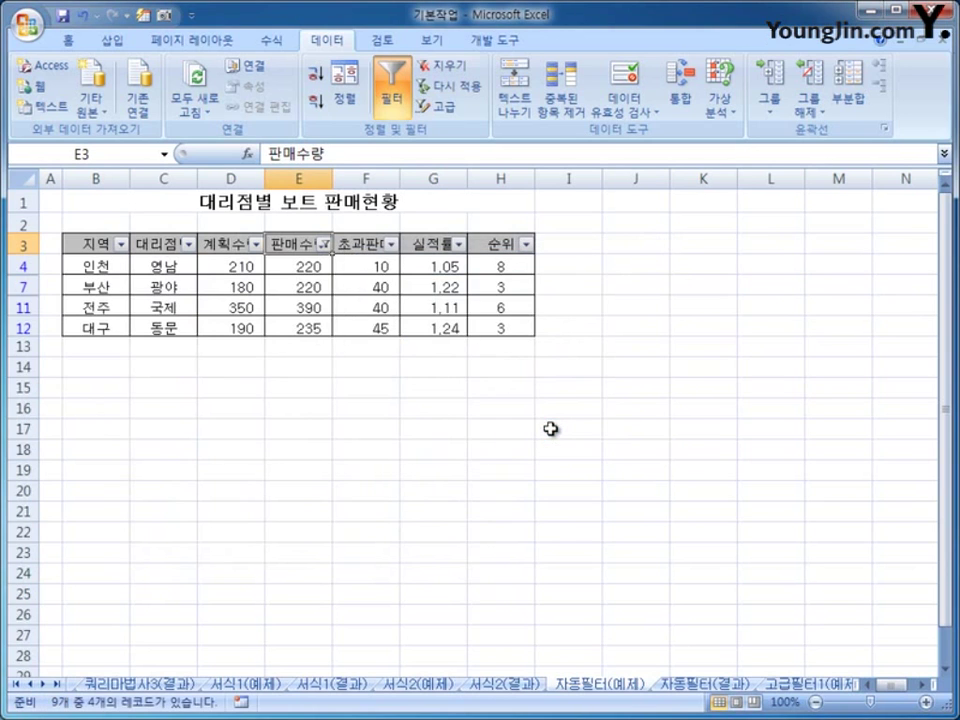
{"action": "left_click_drag", "start_coordinate": [313, 268], "coordinate": [271, 326]}
{"action": "left_click_drag", "start_coordinate": [107, 266], "coordinate": [494, 334]}
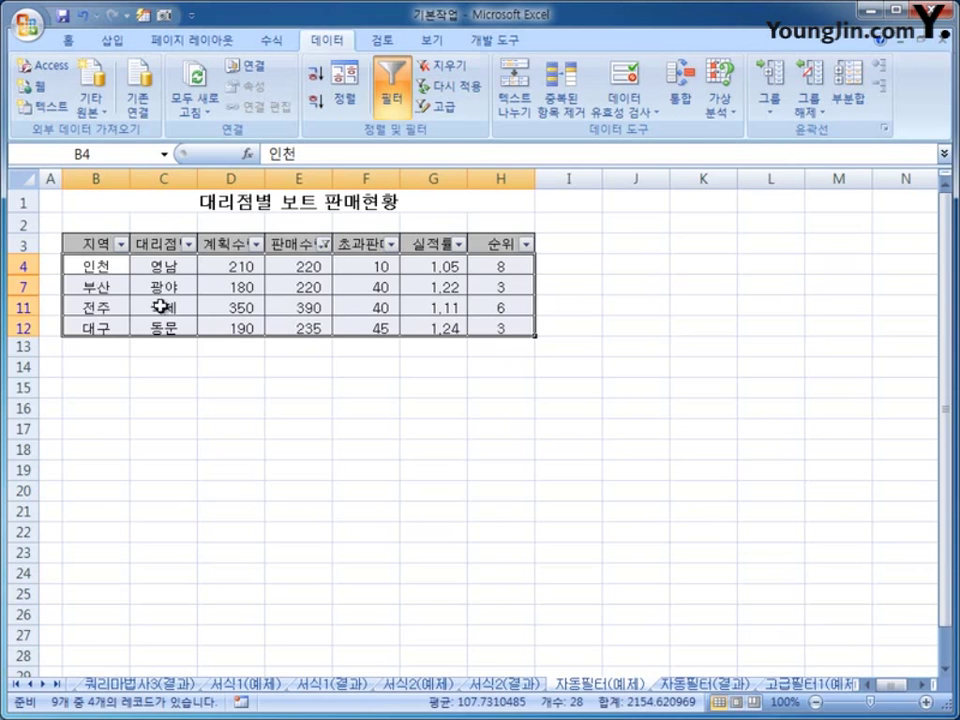
{"action": "left_click", "coordinate": [85, 265]}
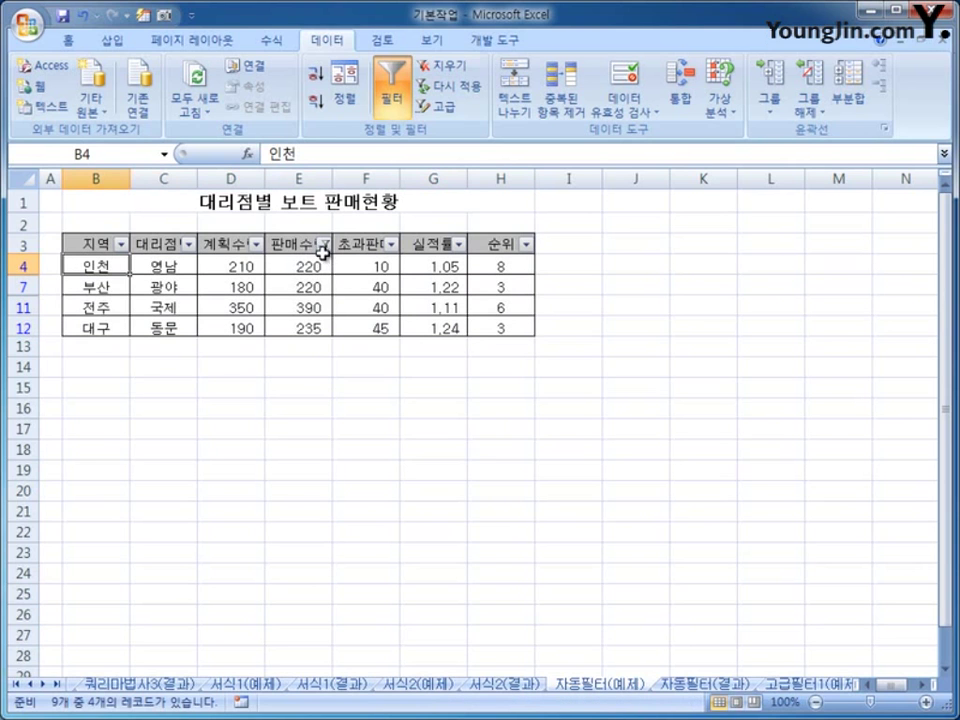
{"action": "mouse_move", "coordinate": [327, 250]}
{"action": "left_click", "coordinate": [201, 293]}
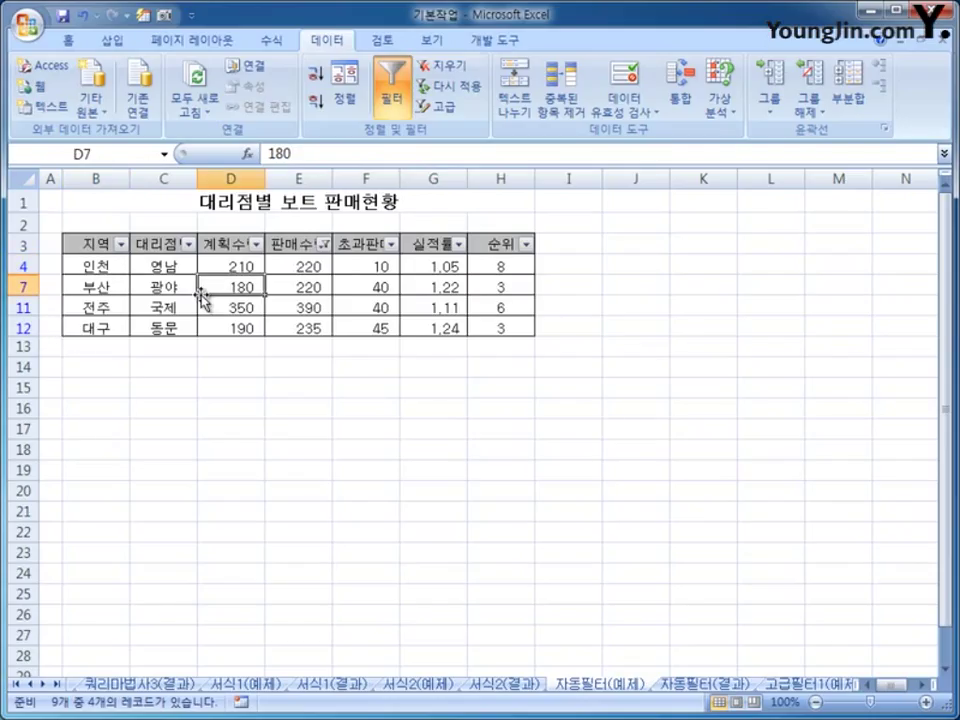
{"action": "left_click", "coordinate": [322, 247]}
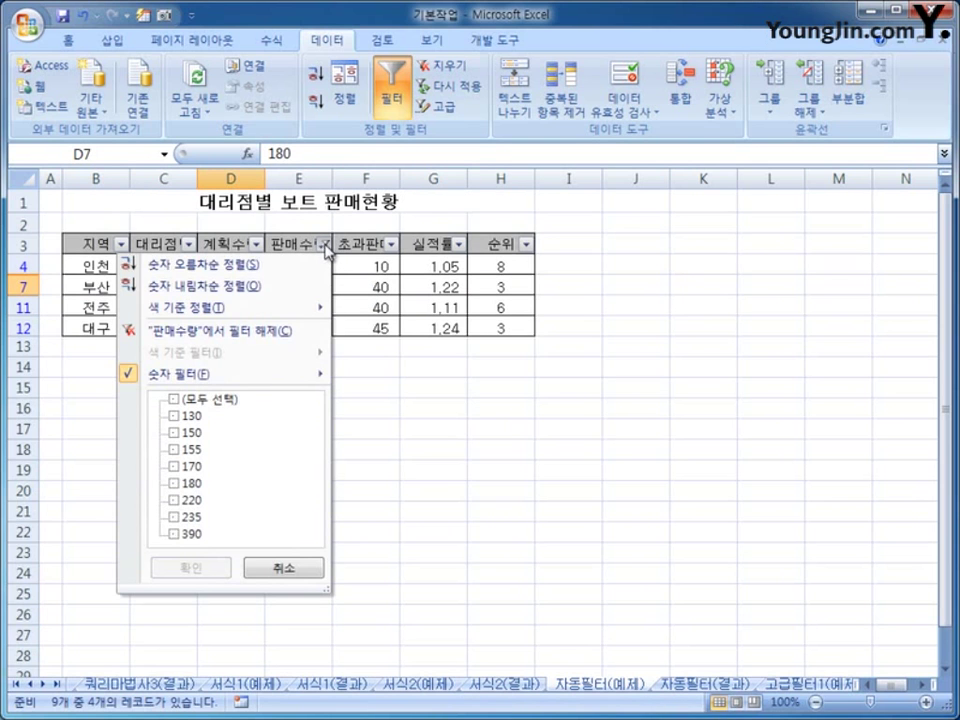
{"action": "left_click", "coordinate": [174, 400]}
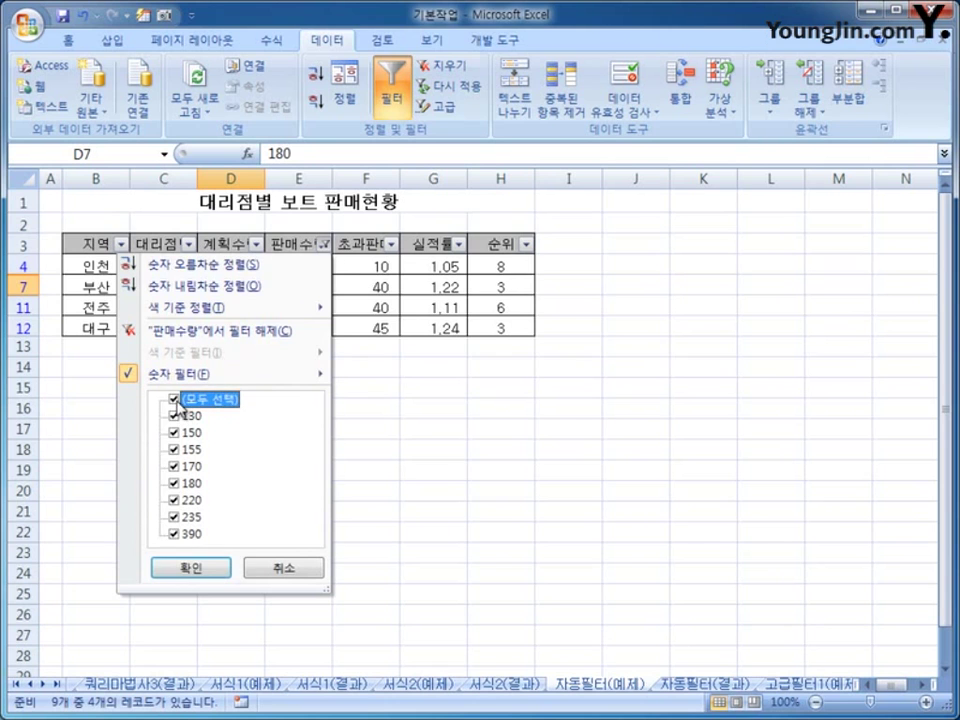
{"action": "left_click", "coordinate": [284, 568]}
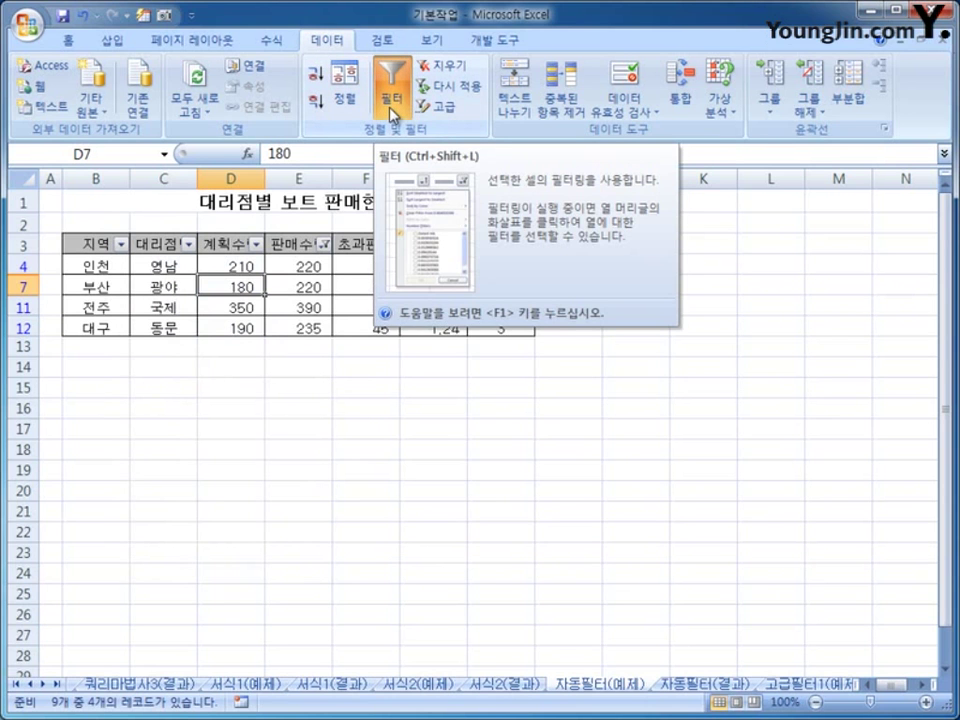
- Turn off AutoFilter on the 대리점별 보트 판매현황 table
{"action": "left_click", "coordinate": [390, 112]}
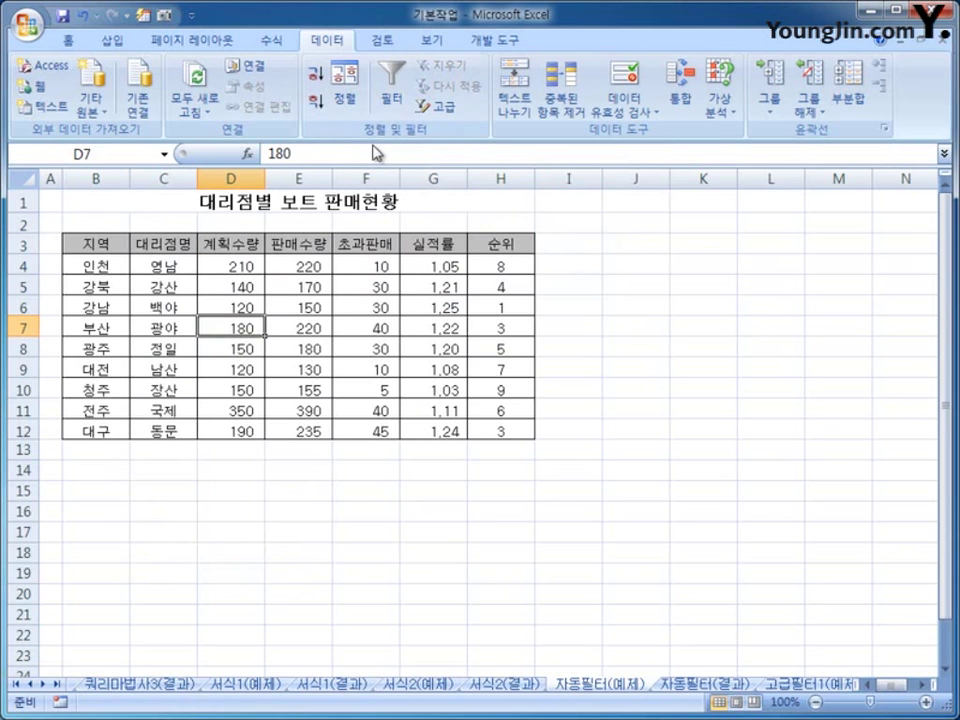
- View the 자동필터(결과) sheet and switch to the 고급필터1(예제) sheet
{"action": "left_click", "coordinate": [676, 686]}
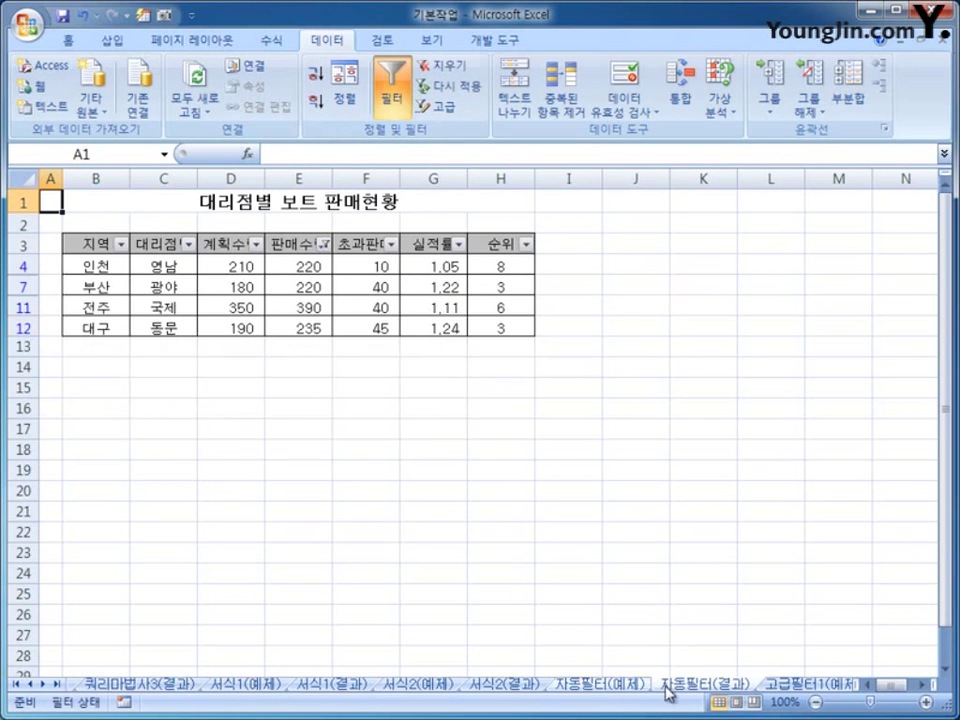
{"action": "left_click", "coordinate": [43, 685]}
{"action": "left_click", "coordinate": [43, 685]}
{"action": "left_click", "coordinate": [43, 685]}
{"action": "left_click", "coordinate": [43, 685]}
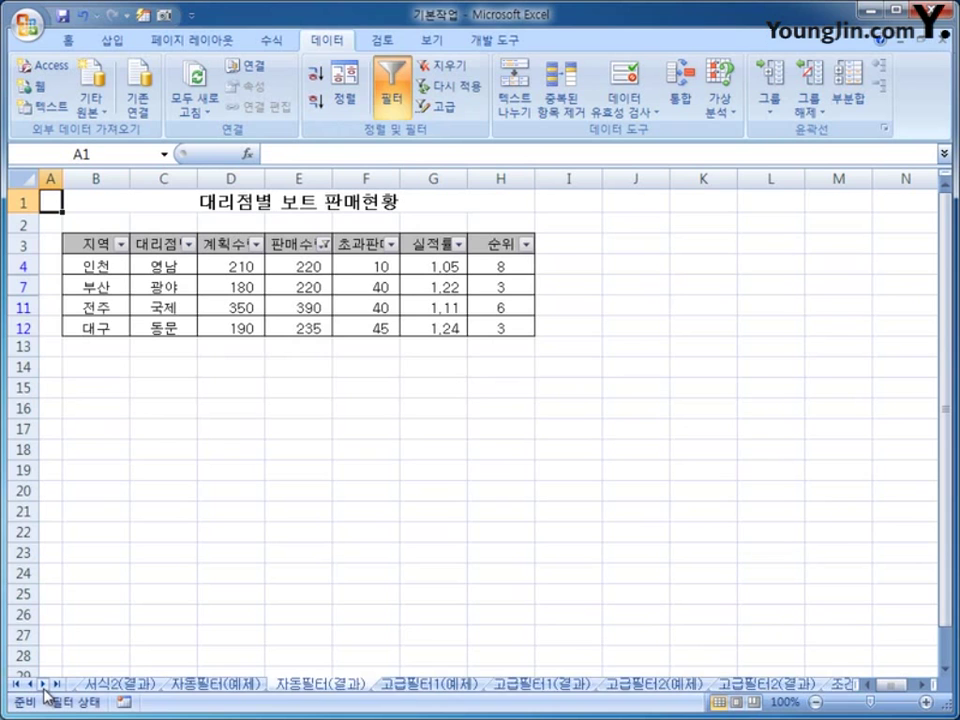
{"action": "left_click", "coordinate": [43, 685]}
{"action": "left_click", "coordinate": [43, 685]}
{"action": "left_click", "coordinate": [43, 685]}
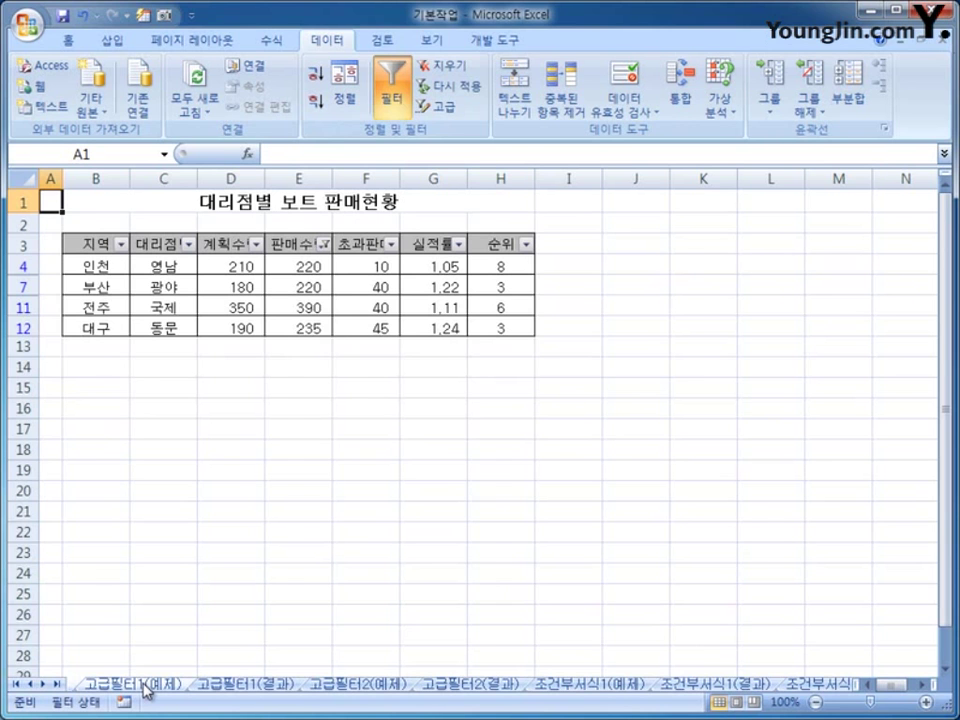
{"action": "left_click", "coordinate": [146, 686]}
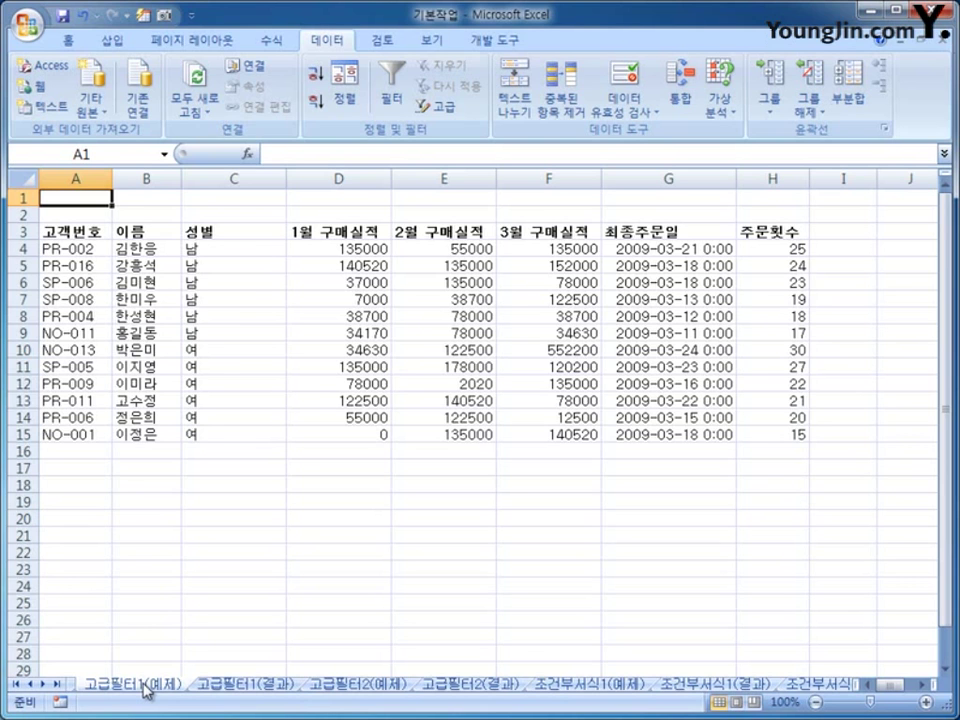
- Copy the 성별 header with its first value 남 (C3:C4) to A18 as the start of the filter criteria
{"action": "left_click", "coordinate": [250, 279]}
{"action": "left_click", "coordinate": [243, 232]}
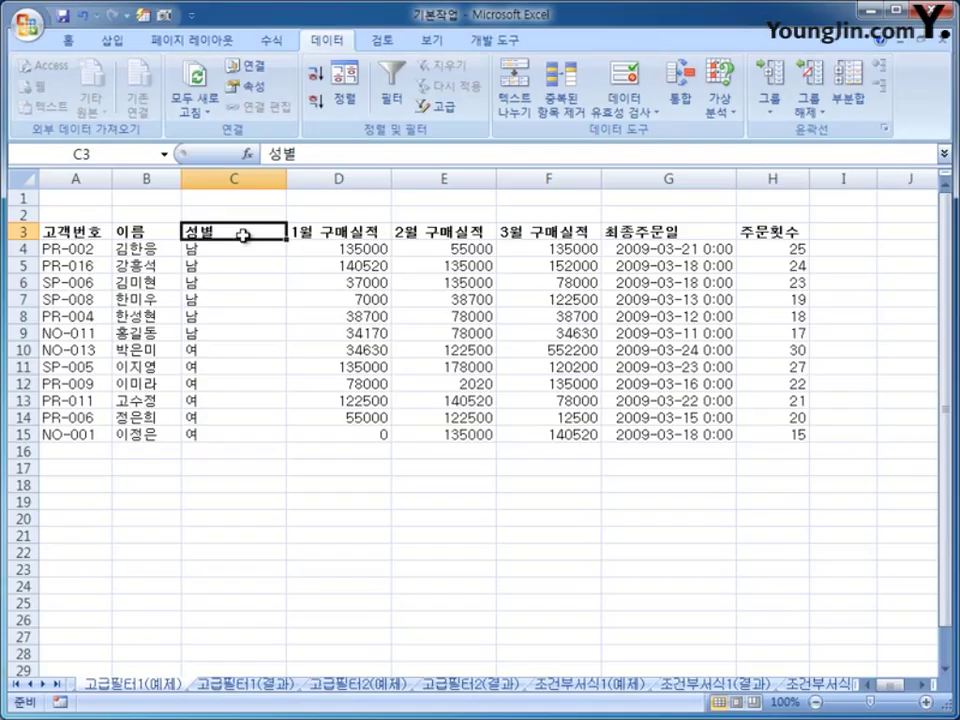
{"action": "left_click_drag", "start_coordinate": [243, 236], "coordinate": [243, 244]}
{"action": "key", "text": "ctrl+c"}
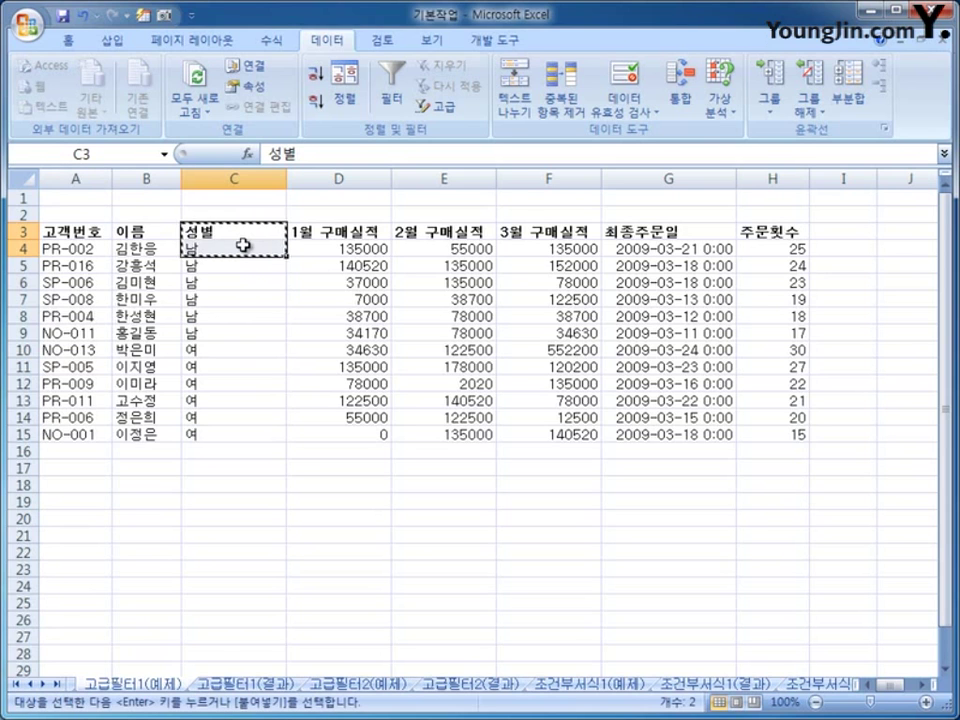
{"action": "left_click", "coordinate": [72, 484]}
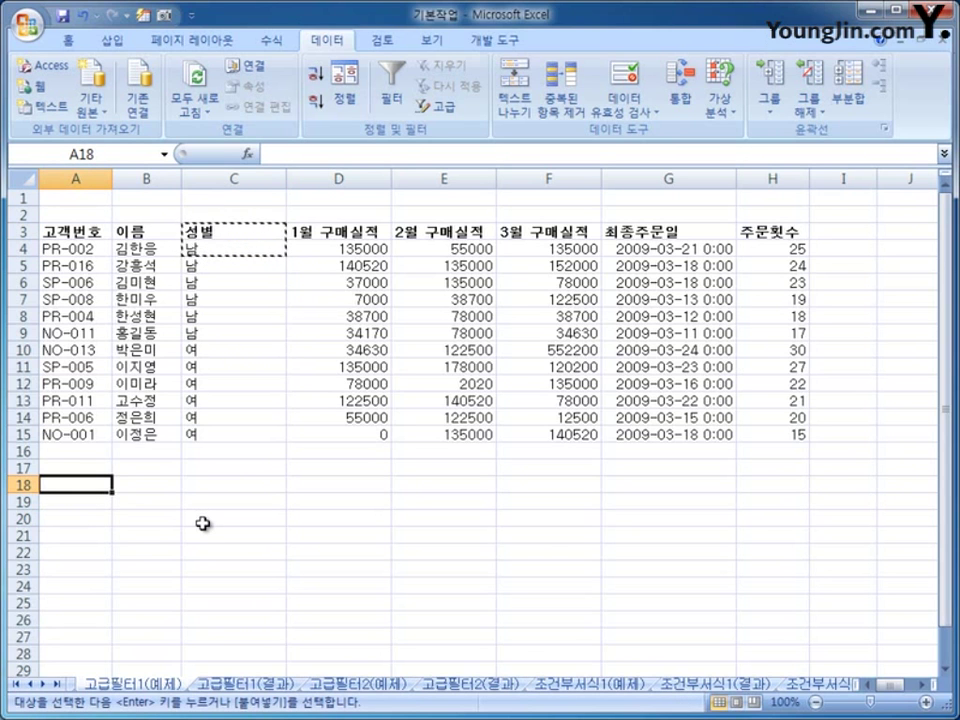
{"action": "key", "text": "ctrl+v"}
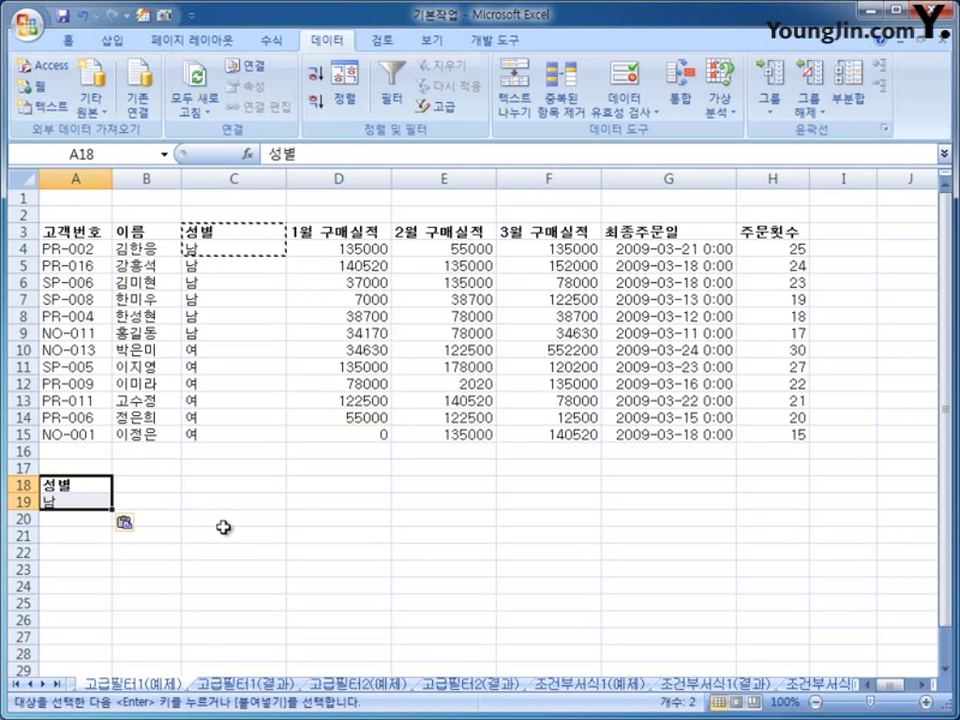
- Copy the 주문횟수 header from H3 to B18 and enter the criterion >=20 in B19
{"action": "left_click", "coordinate": [743, 235]}
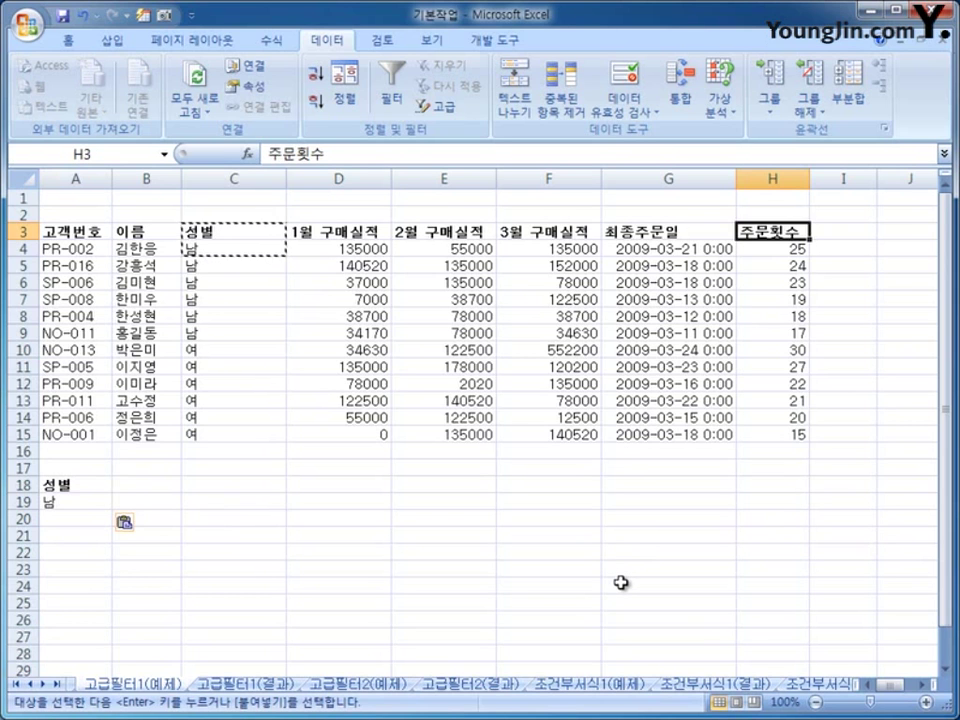
{"action": "key", "text": "ctrl+c"}
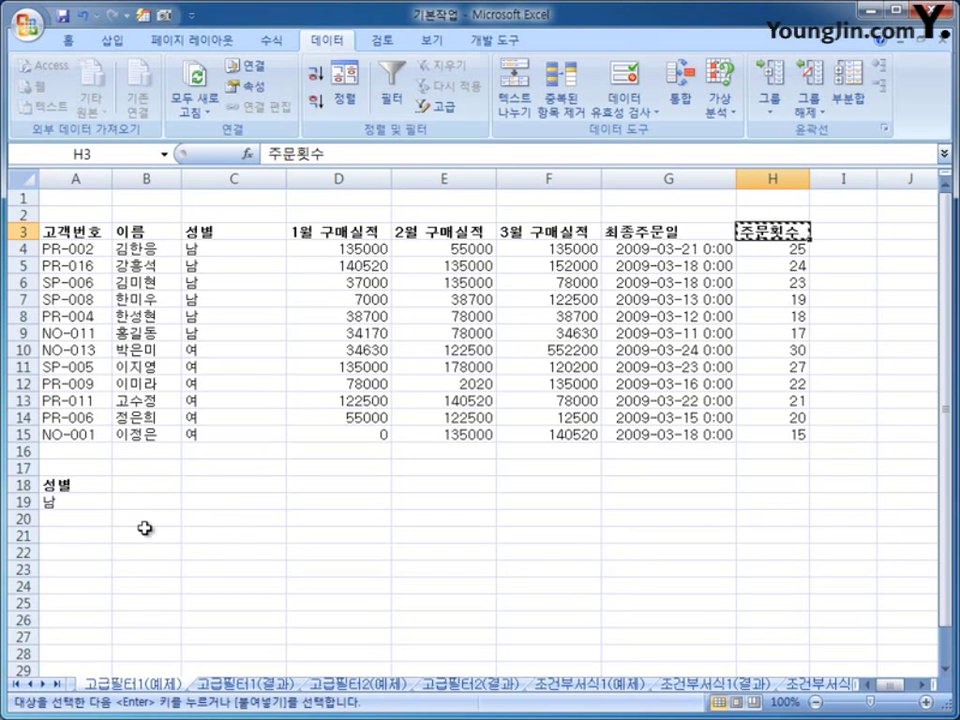
{"action": "left_click", "coordinate": [147, 483]}
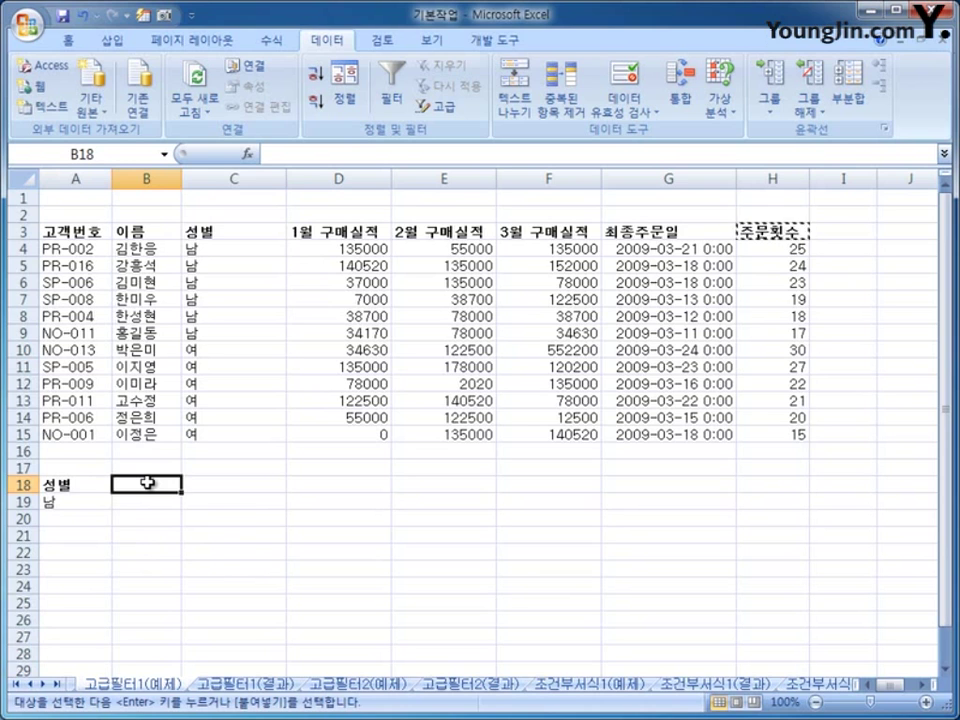
{"action": "key", "text": "ctrl+v"}
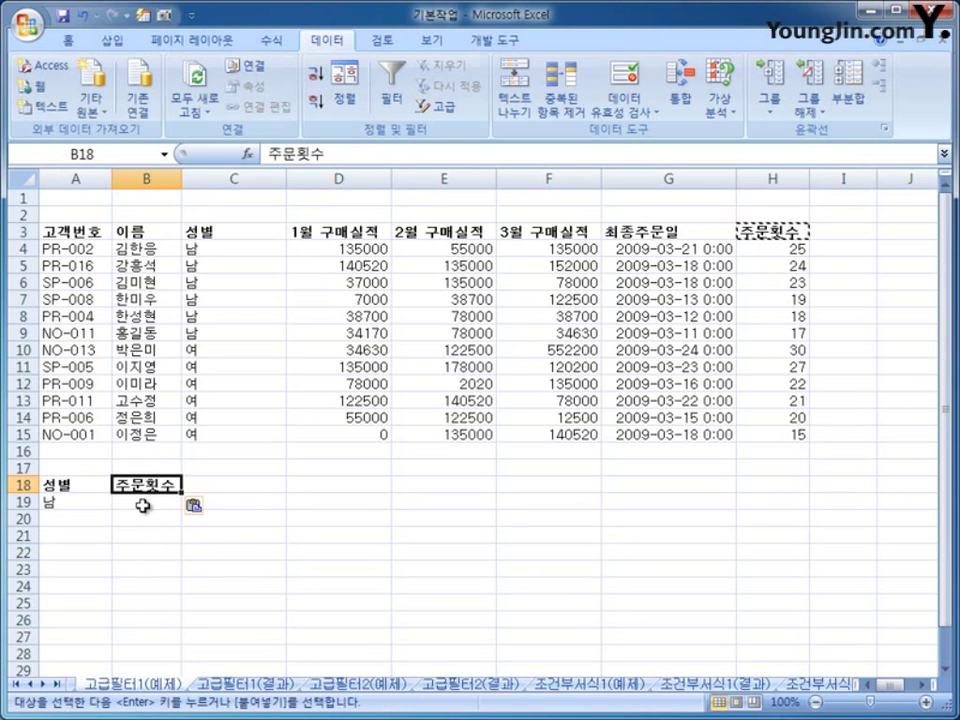
{"action": "left_click", "coordinate": [140, 509]}
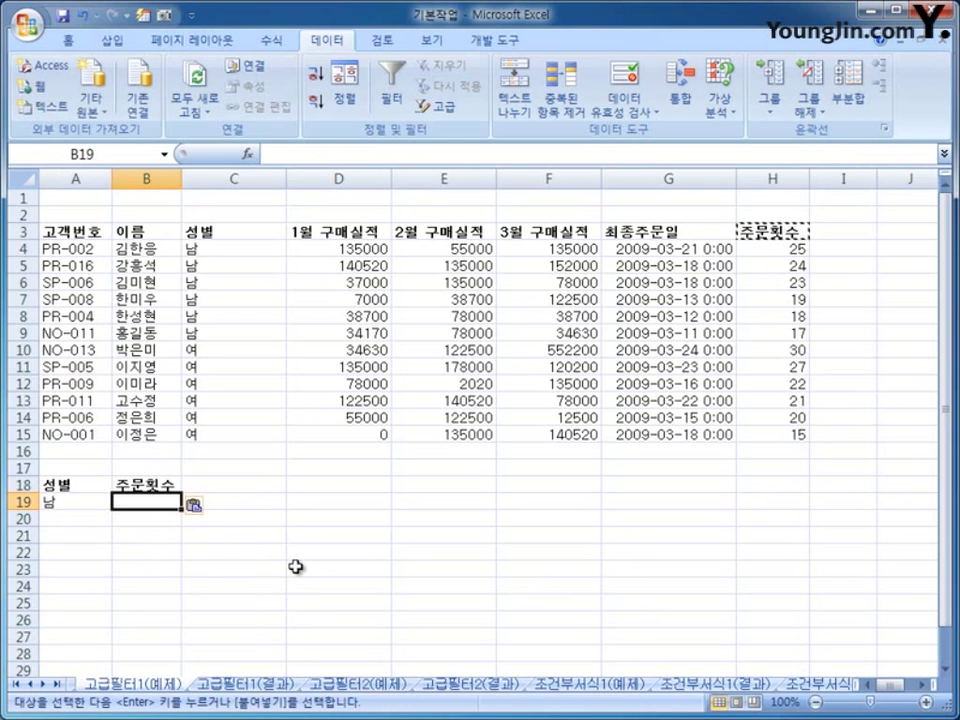
{"action": "type", "text": ">=20"}
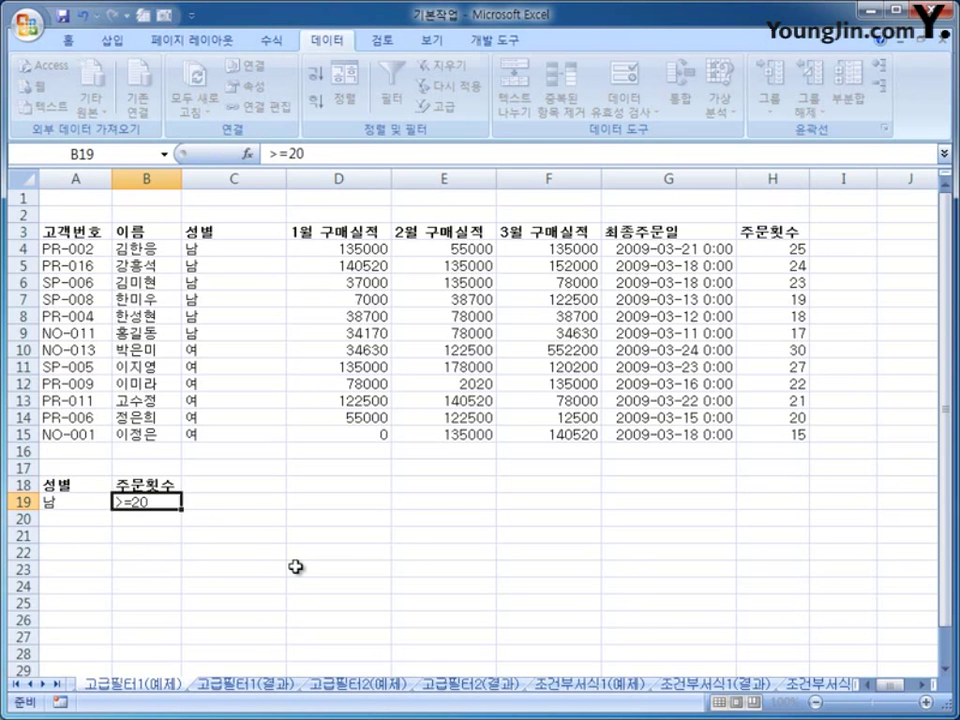
{"action": "key", "text": "Return"}
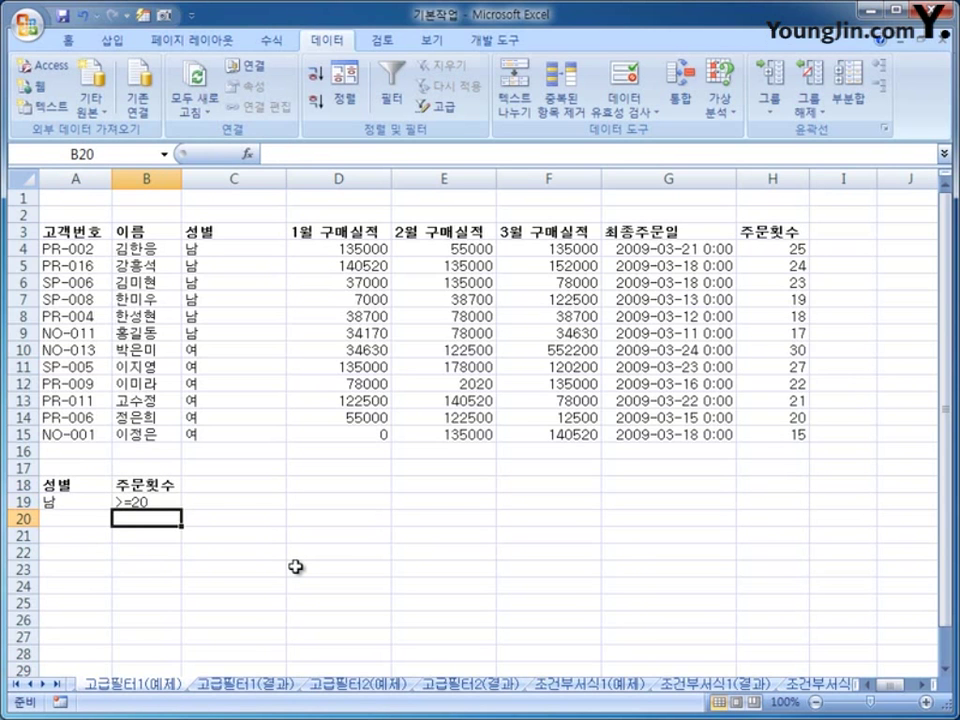
{"action": "left_click", "coordinate": [135, 503]}
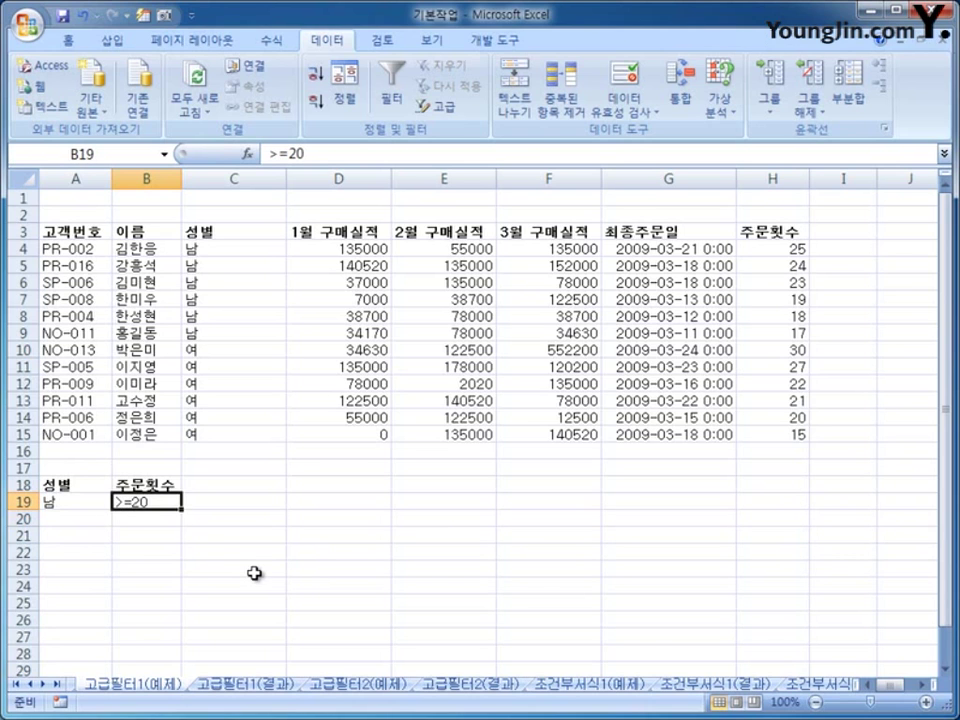
{"action": "left_click_drag", "start_coordinate": [72, 484], "coordinate": [142, 505]}
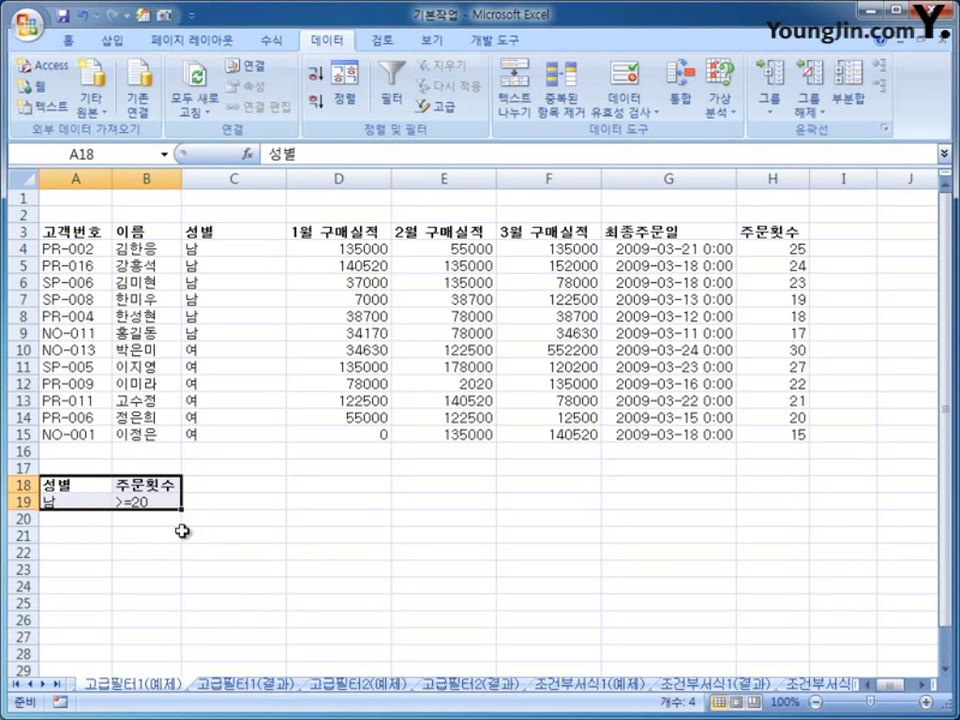
{"action": "left_click", "coordinate": [234, 389]}
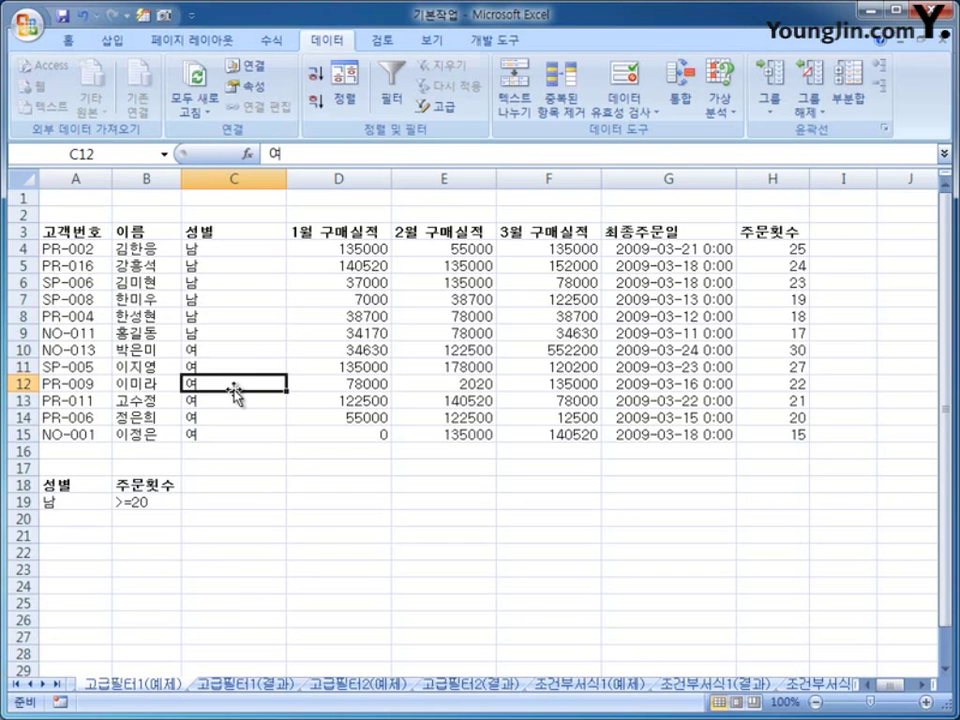
- Copy the 고객번호, 이름, 1월 구매실적, 2월 구매실적 and 3월 구매실적 headers from row 3 to A22 as the output headers
{"action": "left_click", "coordinate": [94, 239]}
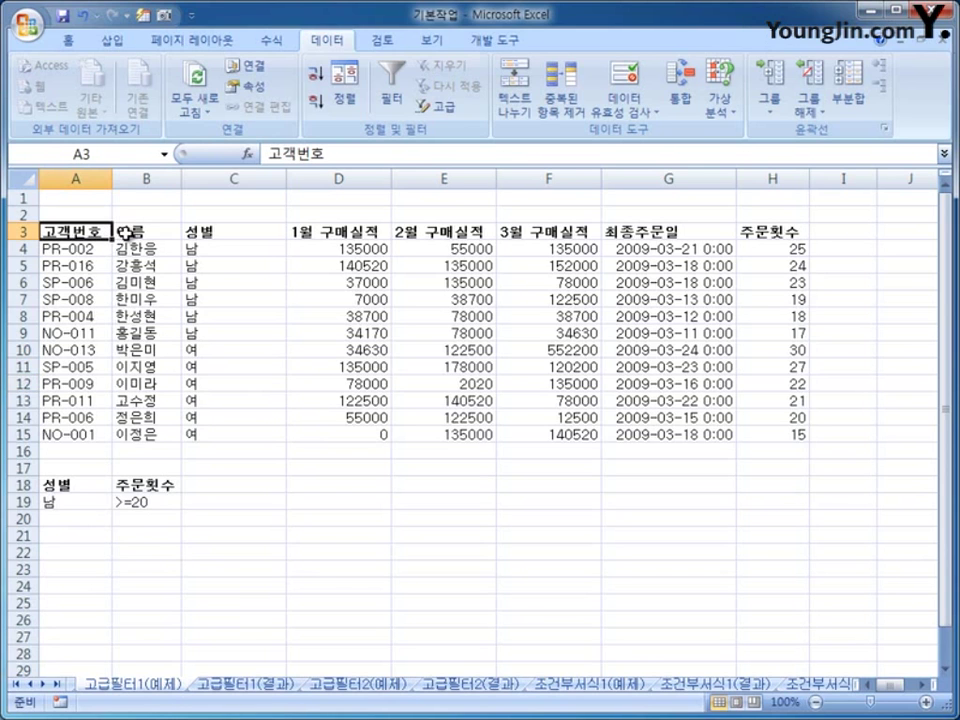
{"action": "left_click", "coordinate": [140, 232], "text": "ctrl"}
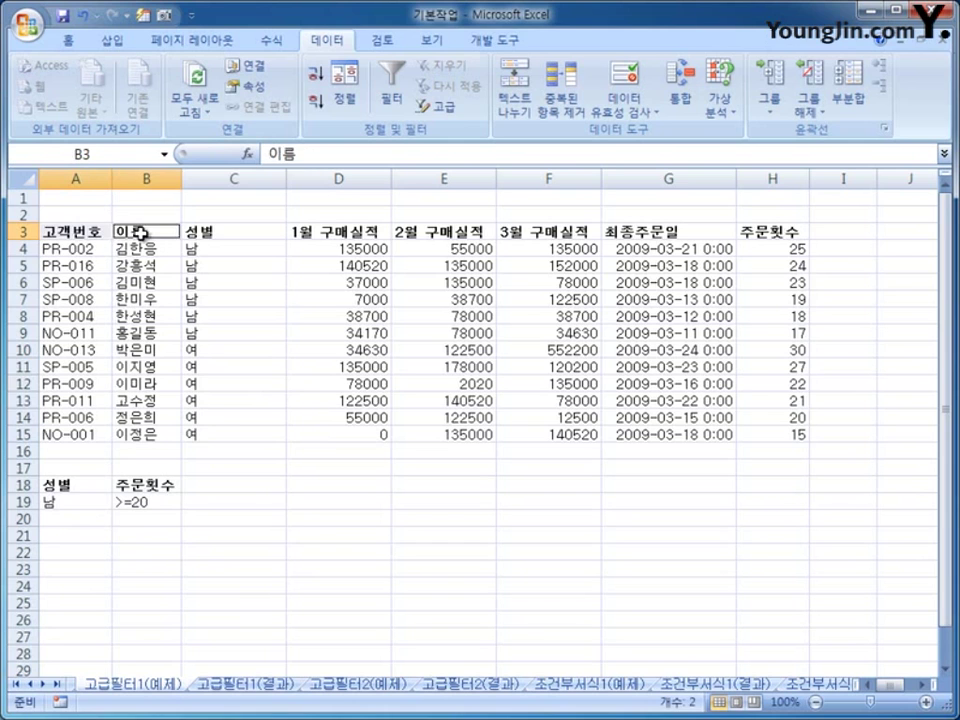
{"action": "left_click", "coordinate": [306, 232], "text": "ctrl"}
{"action": "left_click", "coordinate": [440, 232], "text": "ctrl"}
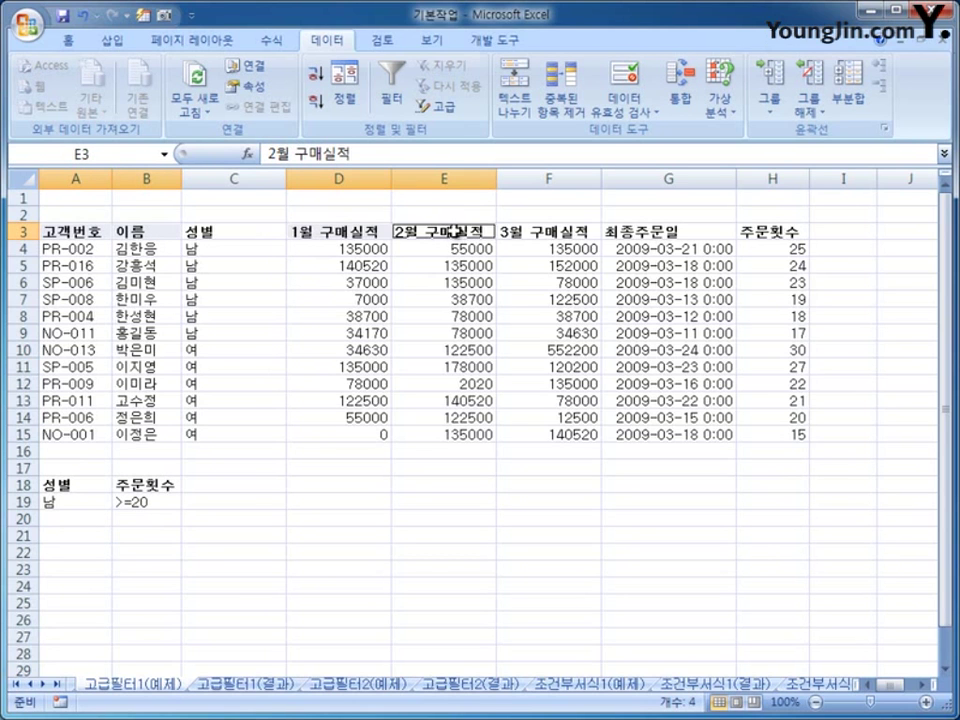
{"action": "left_click", "coordinate": [566, 238], "text": "ctrl"}
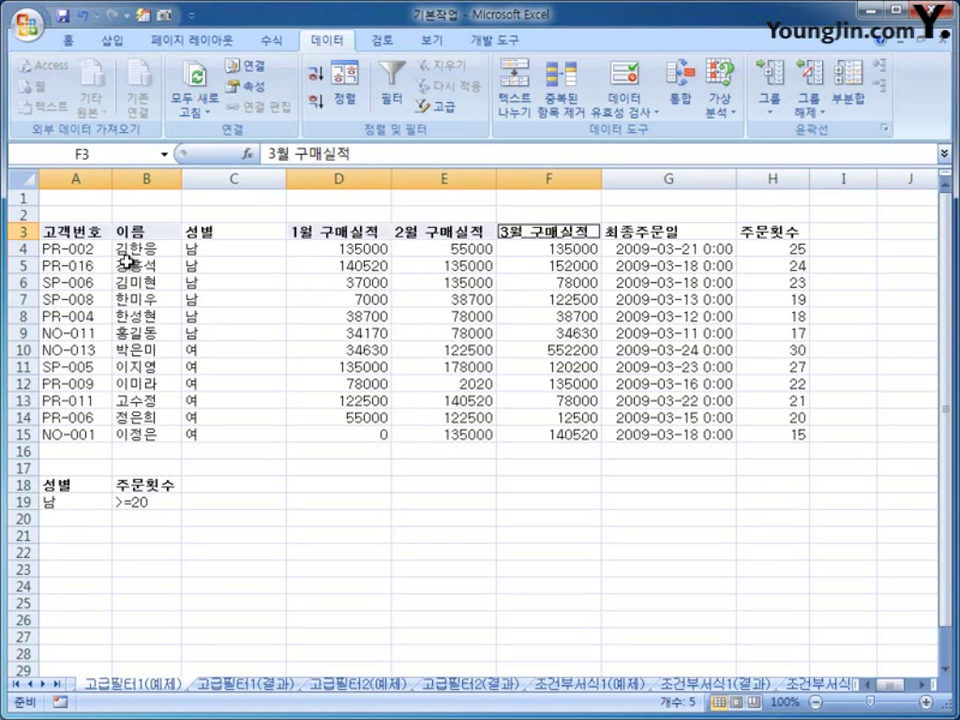
{"action": "key", "text": "ctrl+c"}
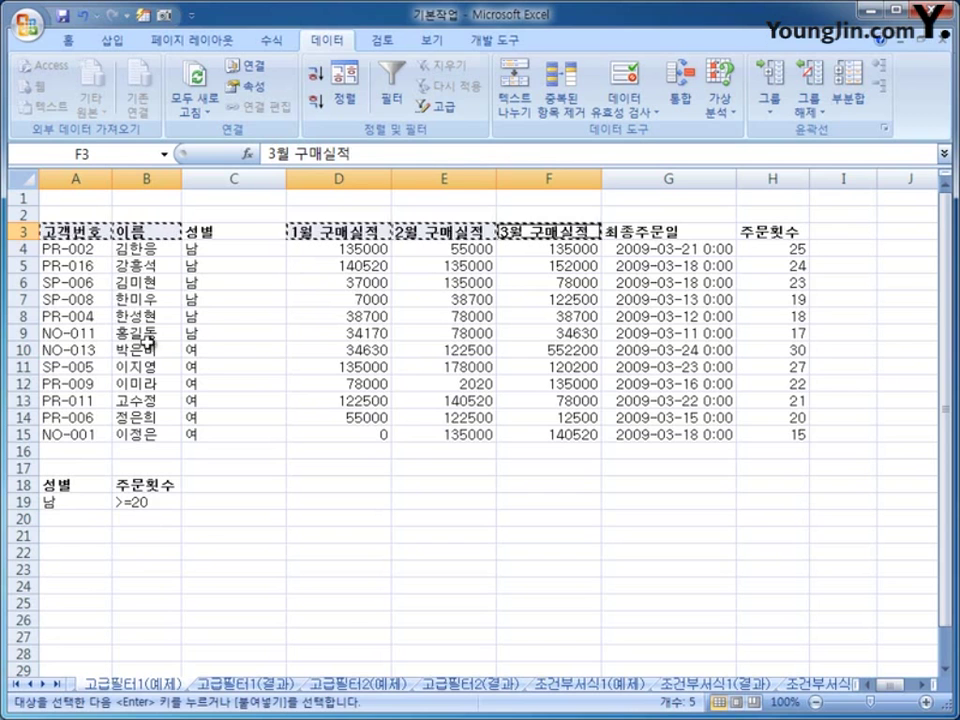
{"action": "left_click", "coordinate": [75, 551]}
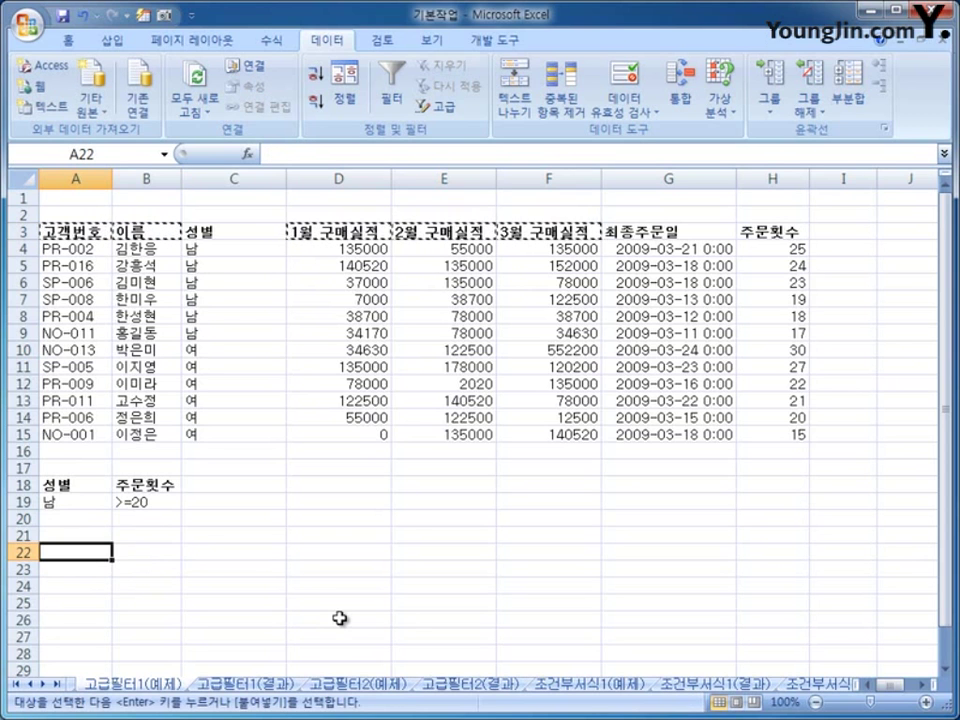
{"action": "key", "text": "ctrl+v"}
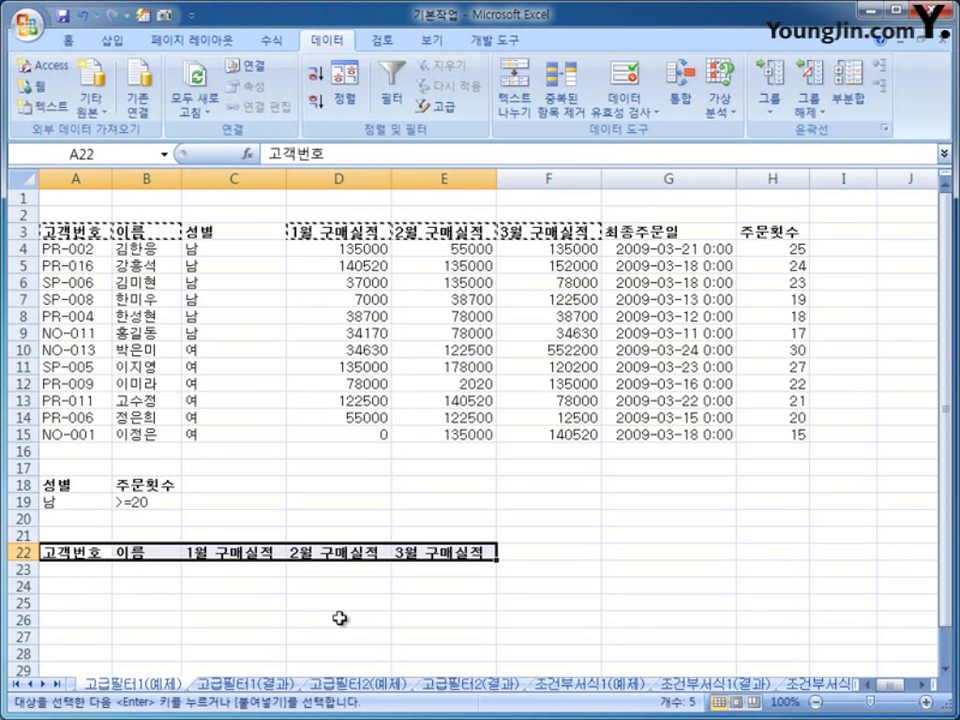
{"action": "left_click", "coordinate": [372, 328]}
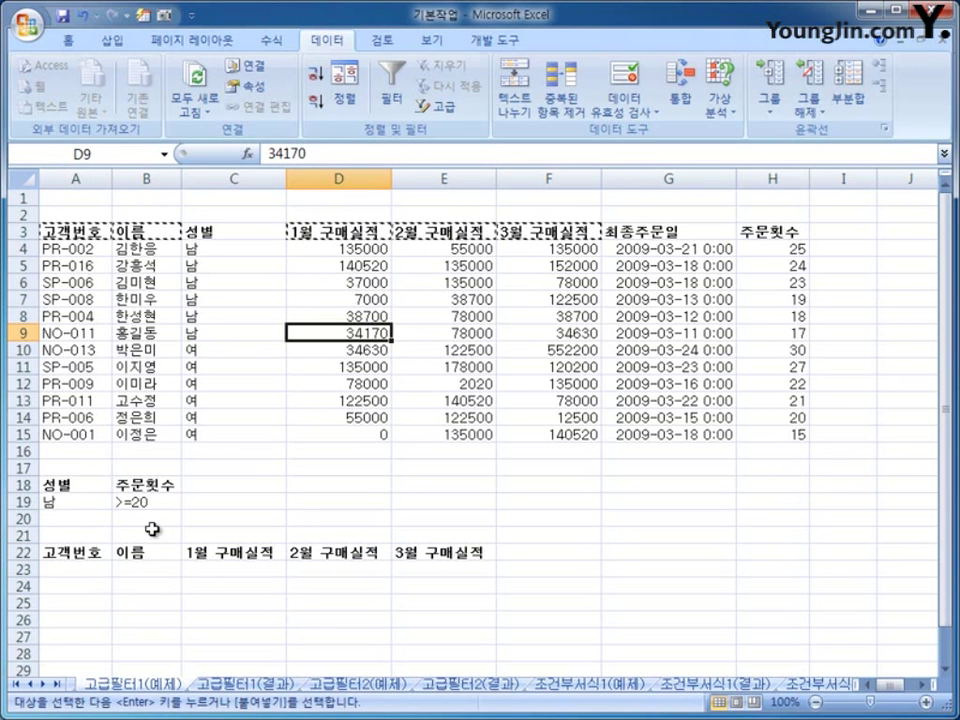
{"action": "left_click_drag", "start_coordinate": [65, 485], "coordinate": [161, 502]}
{"action": "left_click_drag", "start_coordinate": [65, 552], "coordinate": [441, 556]}
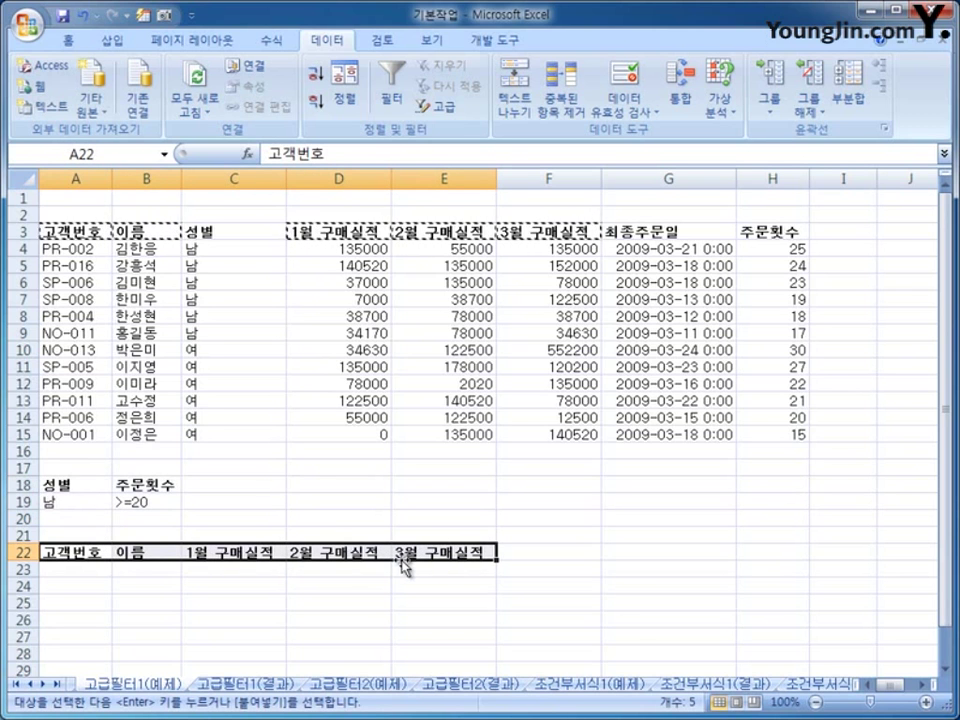
- Start an advanced filter on the customer table A3:H15 with A18:B19 as the criteria range
{"action": "left_click", "coordinate": [378, 331]}
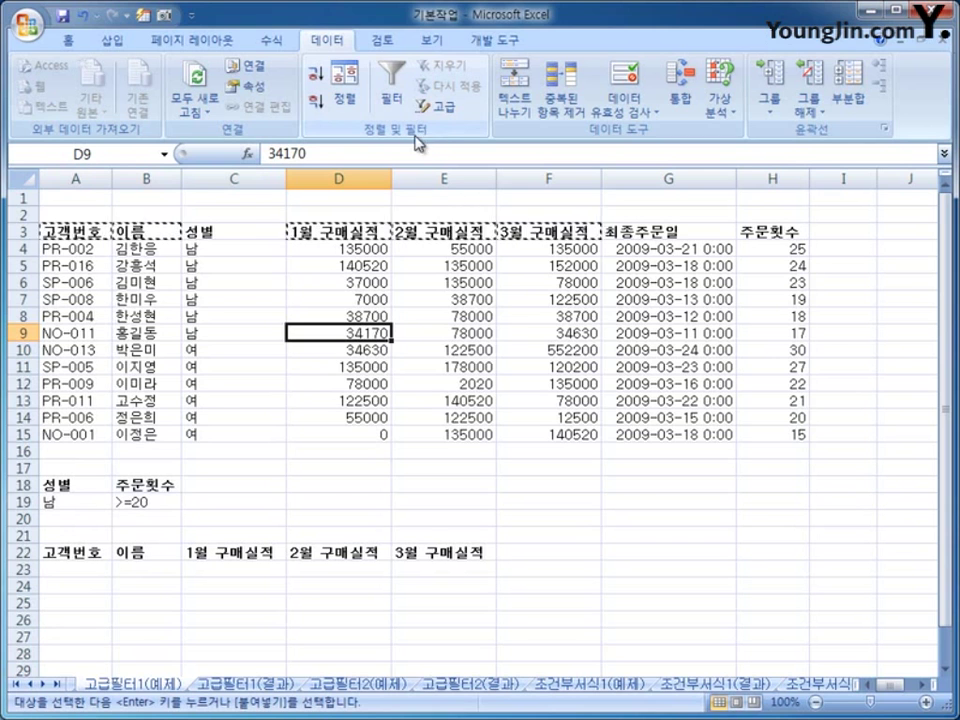
{"action": "left_click", "coordinate": [428, 104]}
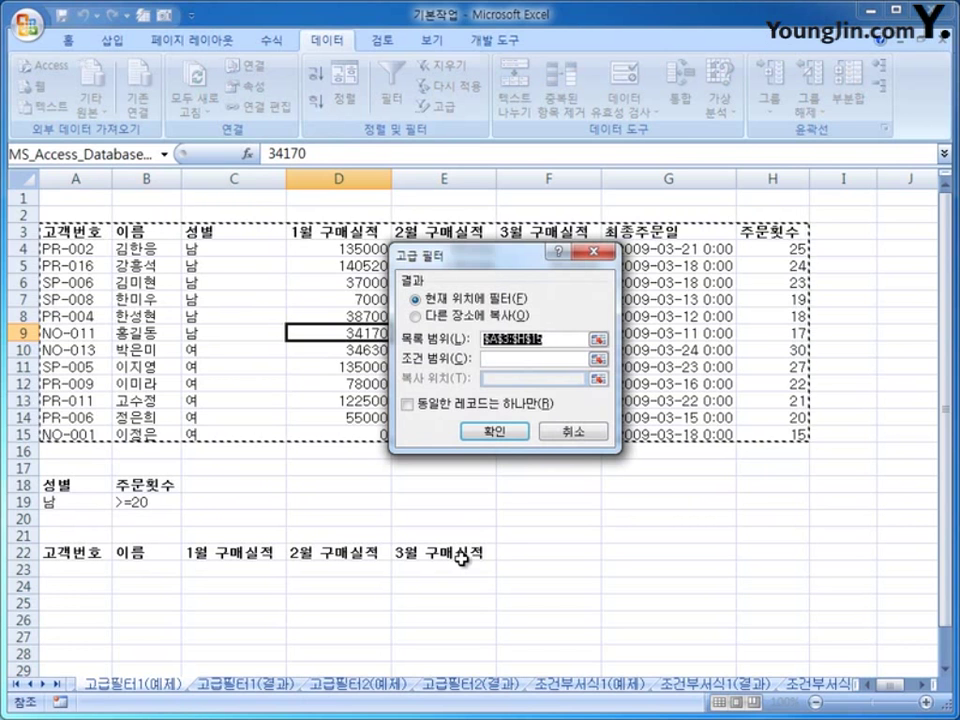
{"action": "left_click", "coordinate": [498, 360]}
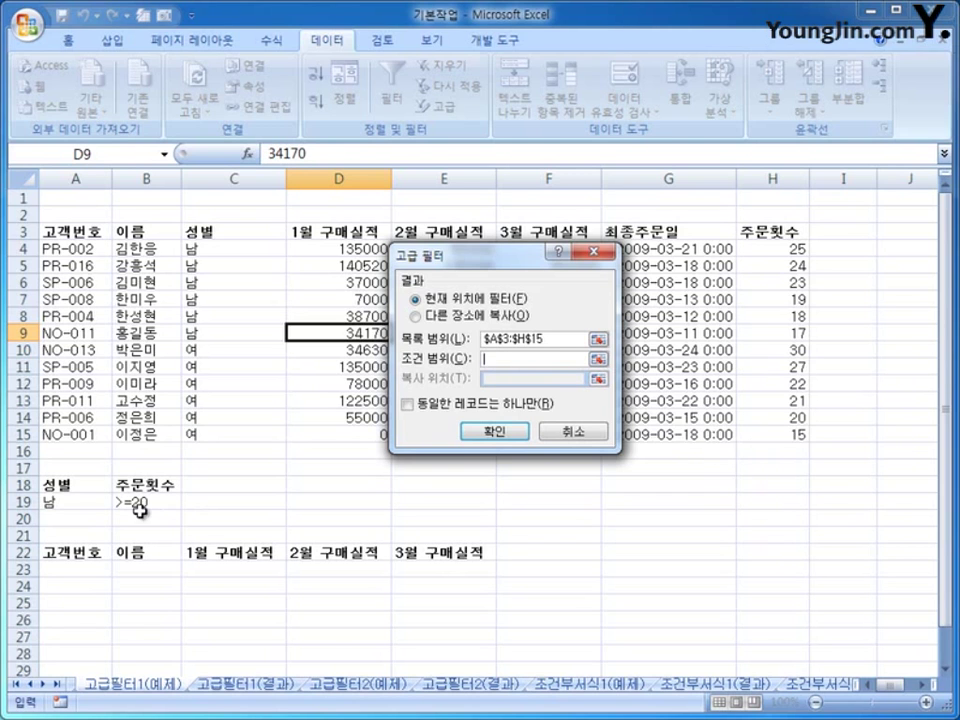
{"action": "left_click_drag", "start_coordinate": [58, 486], "coordinate": [133, 503]}
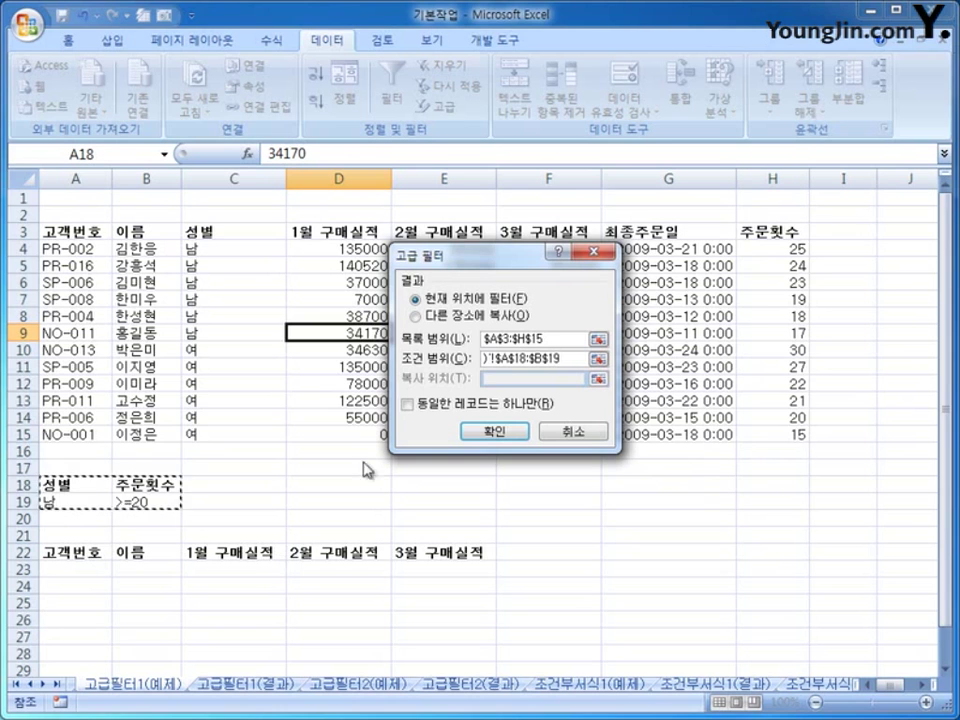
- Set the filter to copy its results to another location, the header range A22:E22, and run it
{"action": "left_click", "coordinate": [412, 316]}
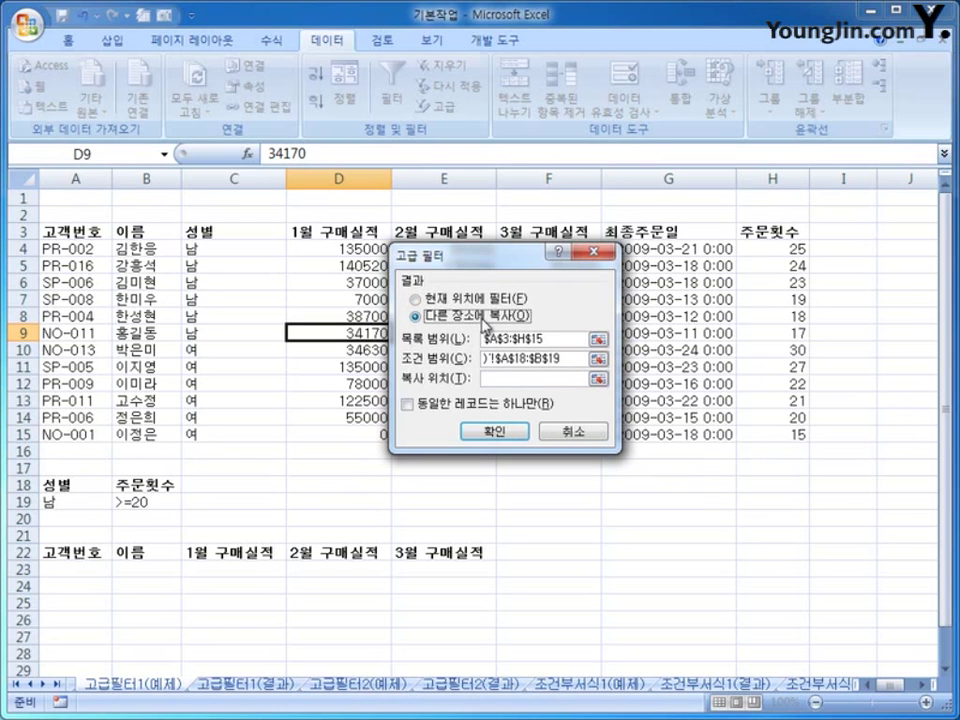
{"action": "left_click", "coordinate": [512, 379]}
{"action": "left_click_drag", "start_coordinate": [88, 553], "coordinate": [426, 556]}
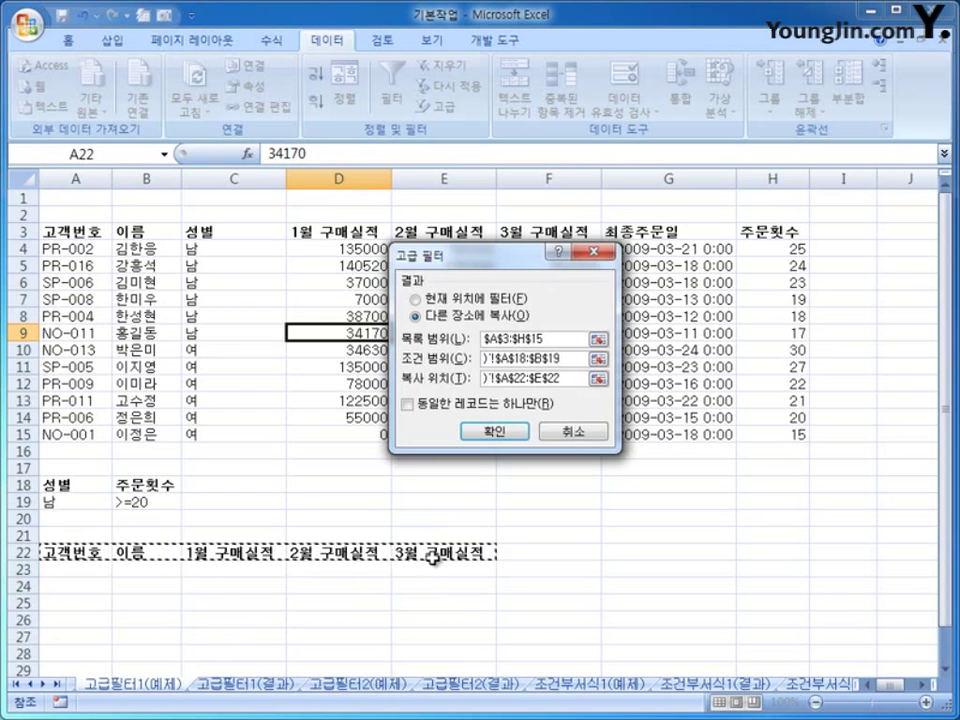
{"action": "left_click", "coordinate": [488, 431]}
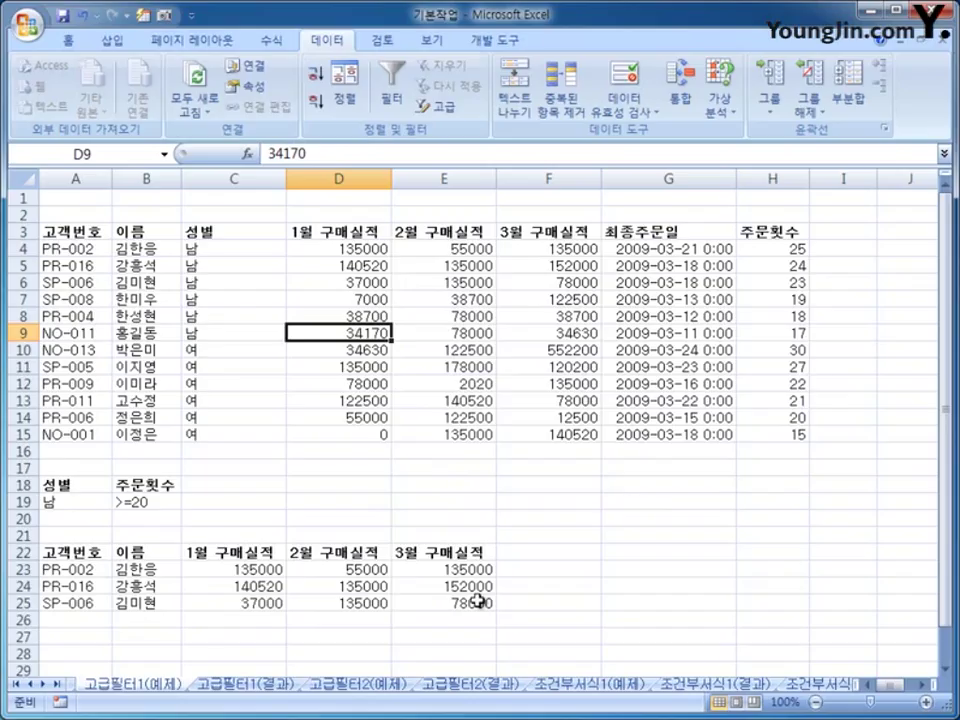
- On the 고급필터2(예제) sheet, copy the 소속 header and the value K-P from A9 to A20:A21 as filter criteria
{"action": "left_click", "coordinate": [370, 686]}
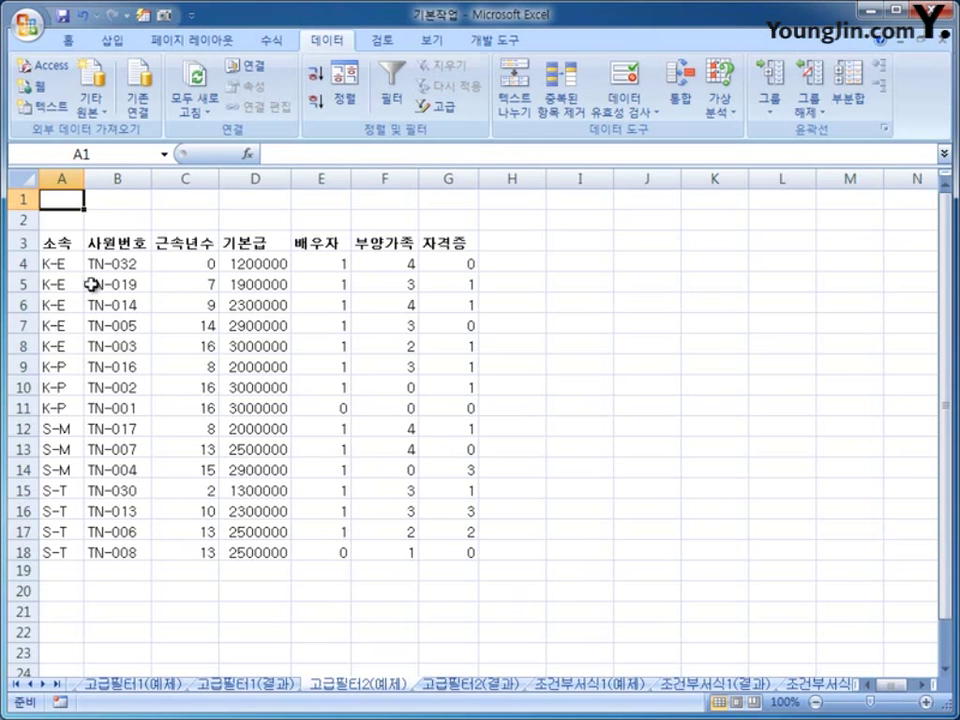
{"action": "left_click", "coordinate": [70, 243]}
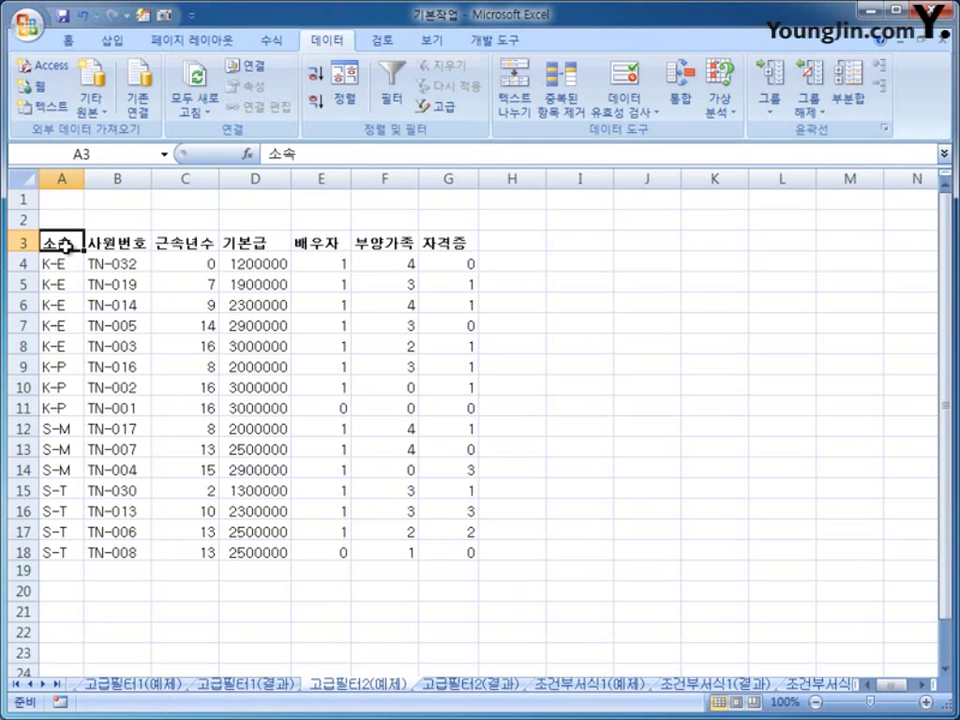
{"action": "left_click", "coordinate": [64, 367], "text": "ctrl"}
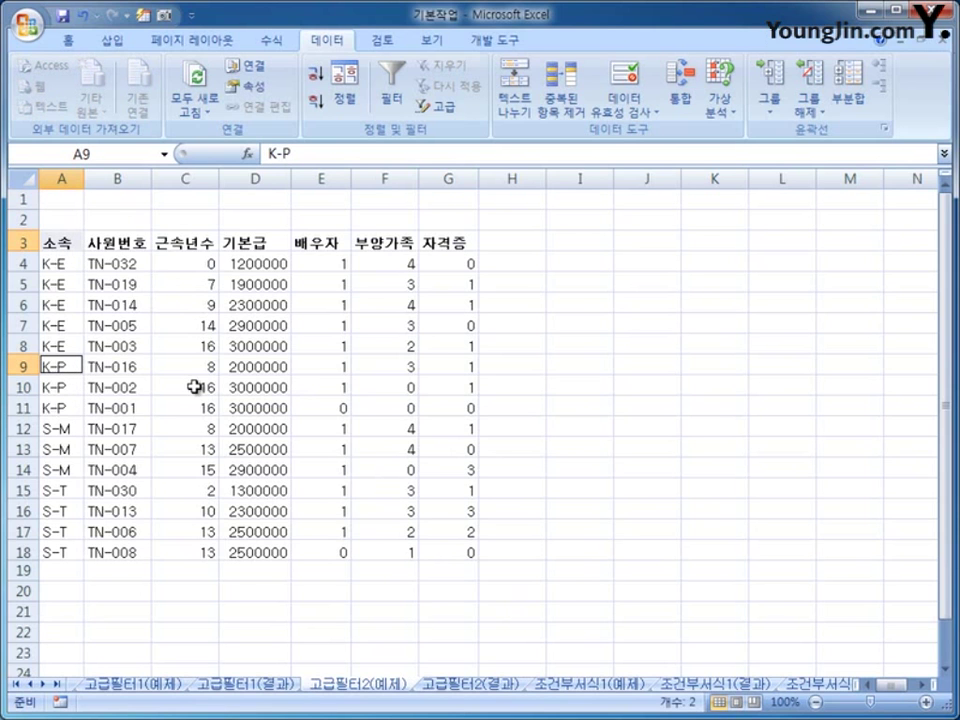
{"action": "key", "text": "ctrl+c"}
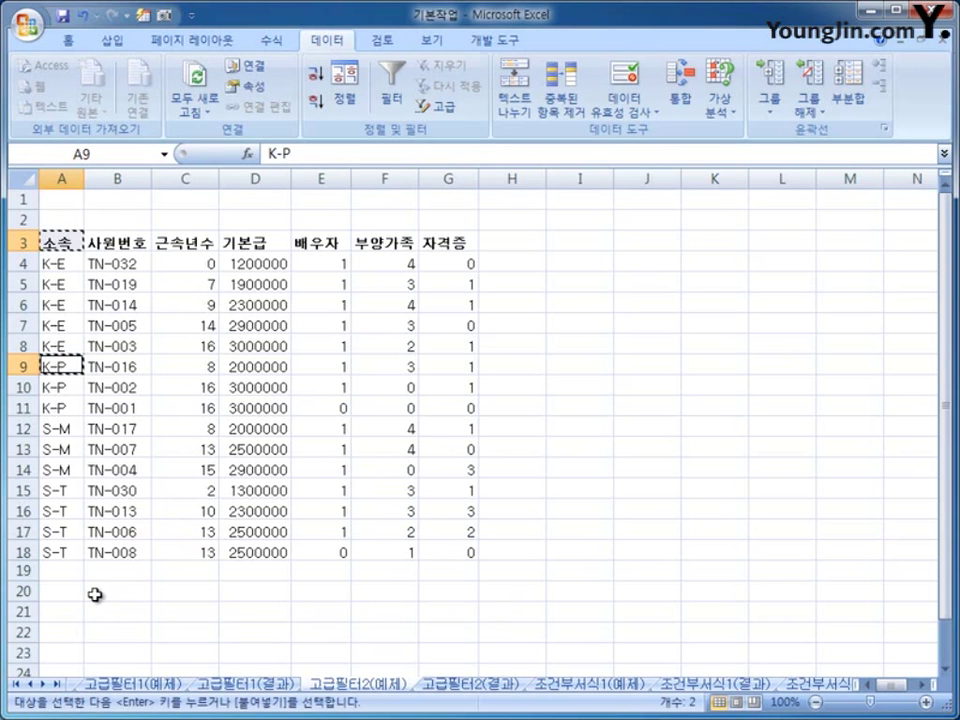
{"action": "left_click", "coordinate": [63, 596]}
{"action": "key", "text": "ctrl+v"}
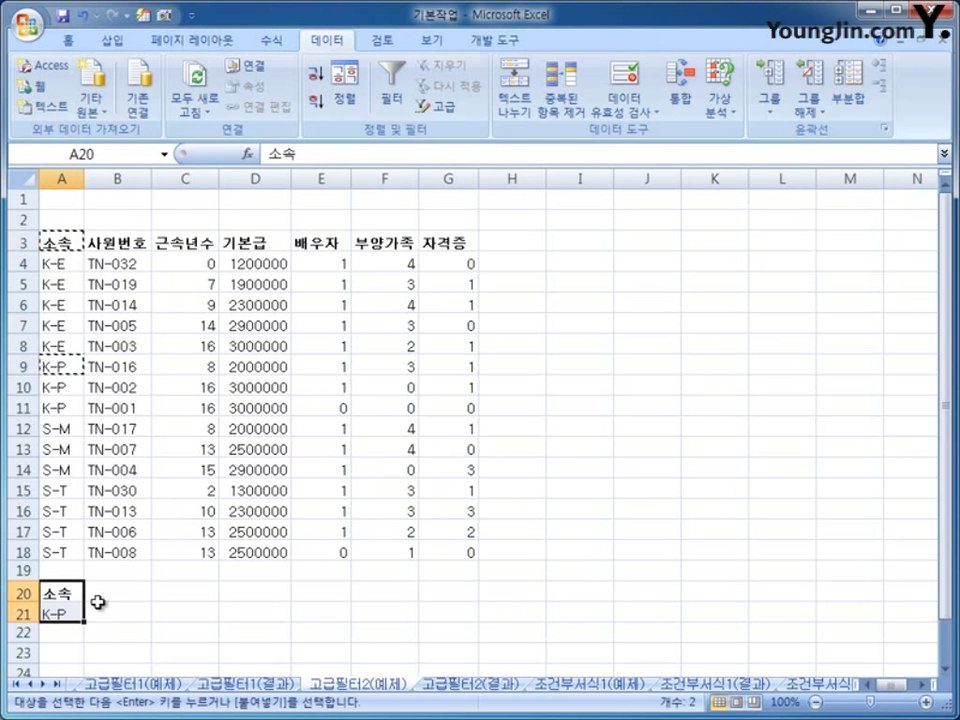
{"action": "left_click", "coordinate": [94, 613]}
{"action": "left_click", "coordinate": [73, 600]}
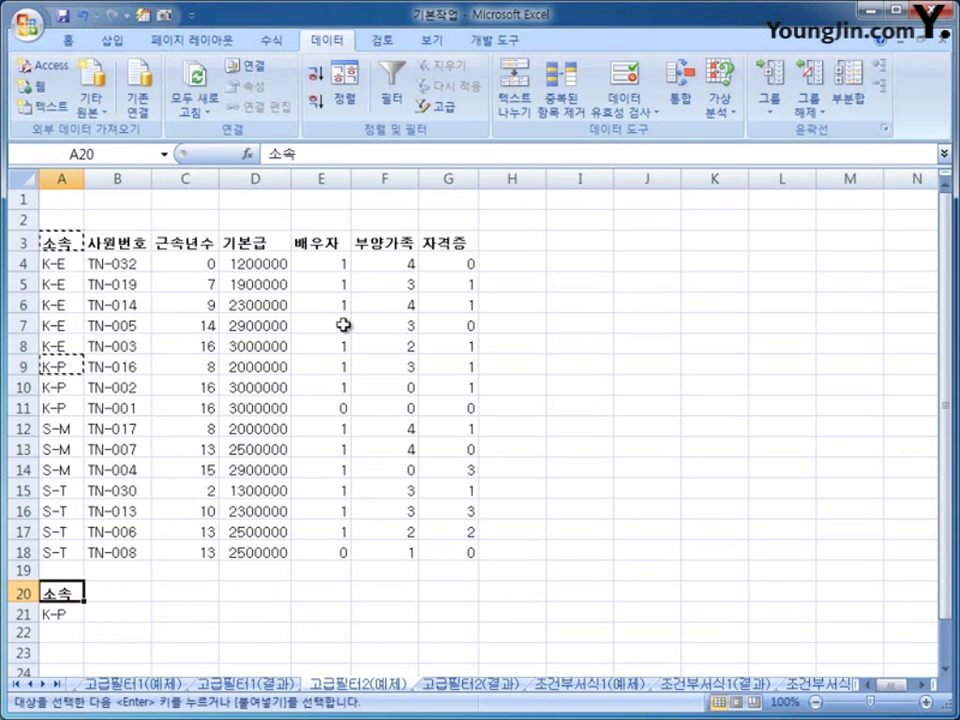
- Copy the 부양가족 header from F3 to B20 and enter 4 in B22, one row below K-P, as an OR condition
{"action": "left_click", "coordinate": [401, 242]}
{"action": "key", "text": "ctrl+c"}
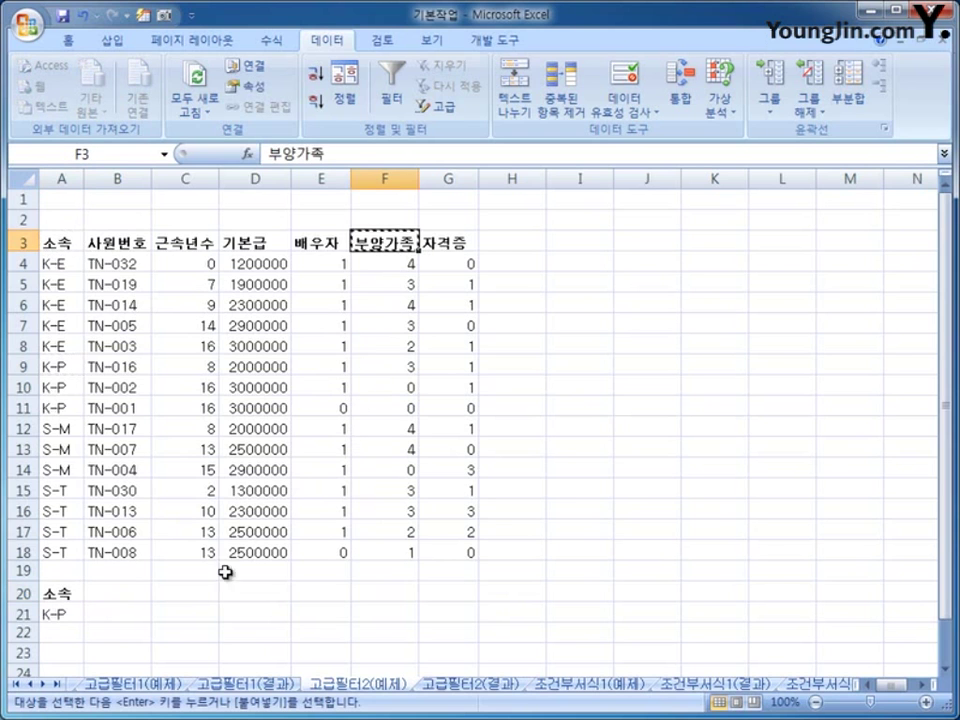
{"action": "left_click", "coordinate": [118, 593]}
{"action": "key", "text": "ctrl+v"}
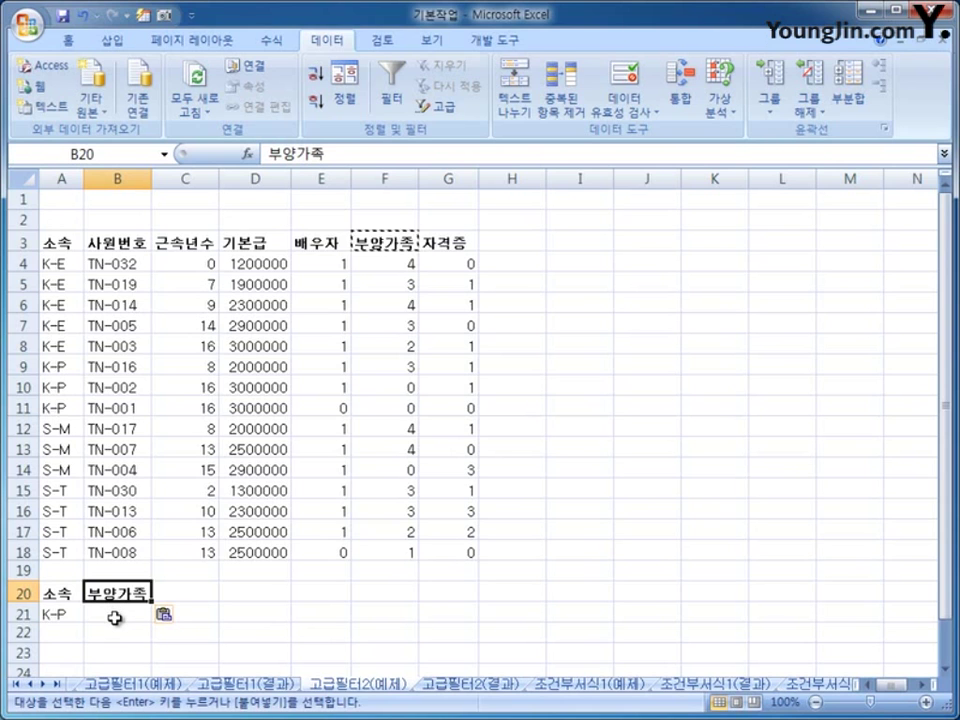
{"action": "left_click", "coordinate": [112, 630]}
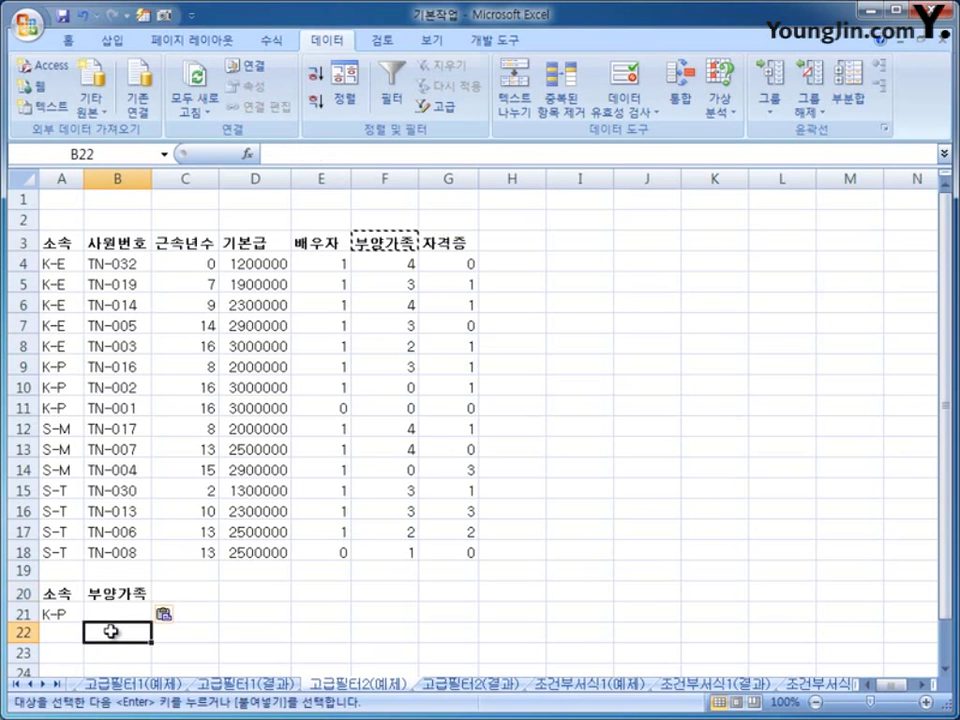
{"action": "type", "text": "4"}
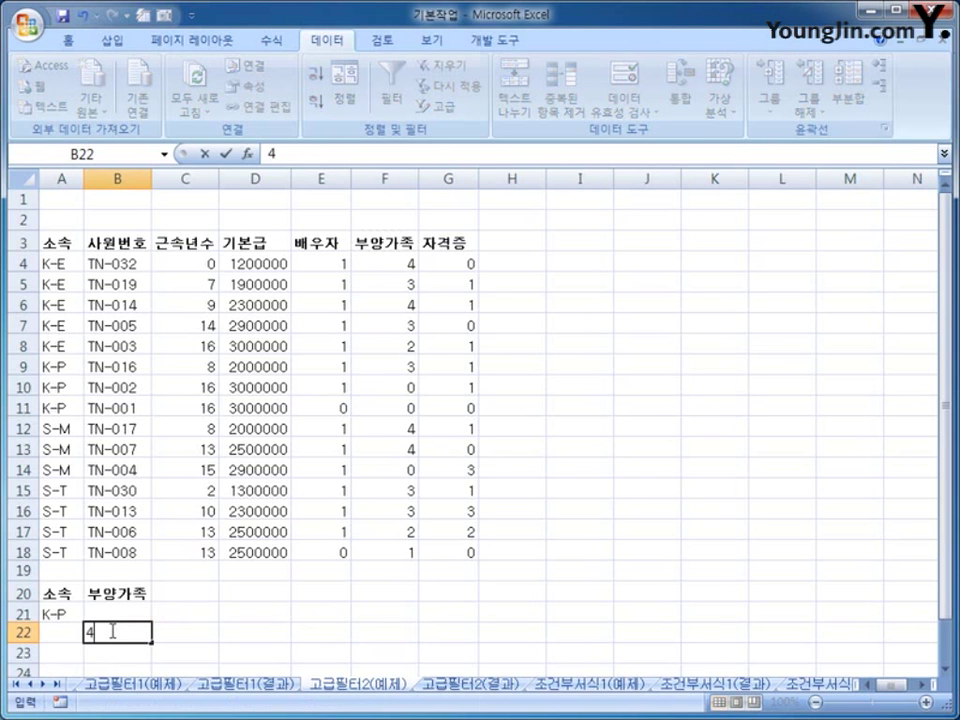
{"action": "left_click", "coordinate": [212, 634]}
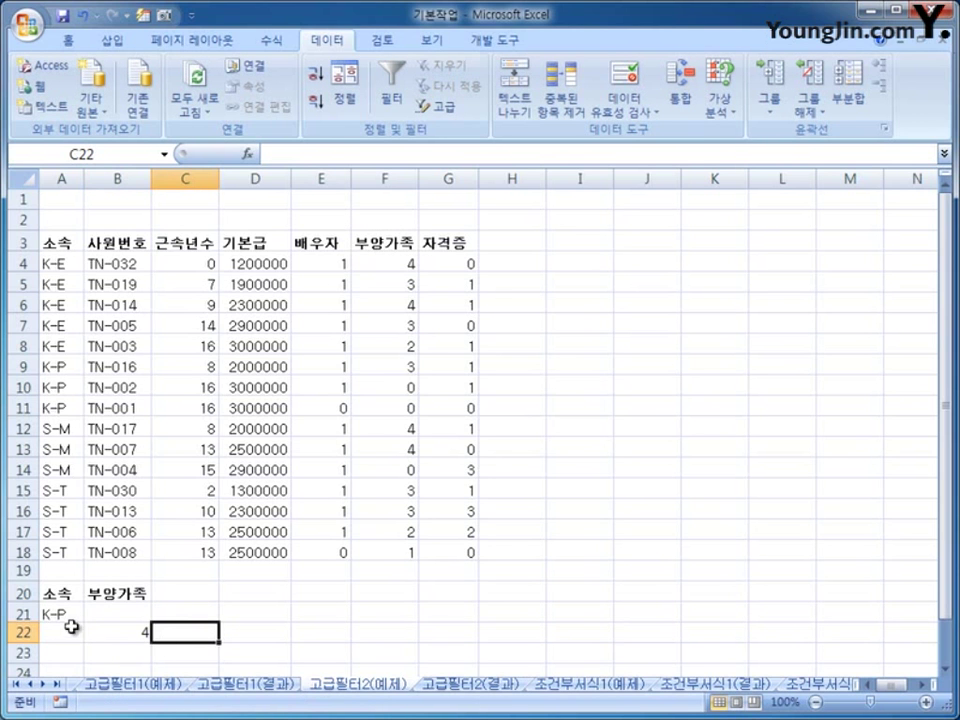
- Compare the criteria layout A18:B19 on the 고급필터1(예제) sheet with A20:B22 on the 고급필터2(예제) sheet
{"action": "left_click", "coordinate": [130, 684]}
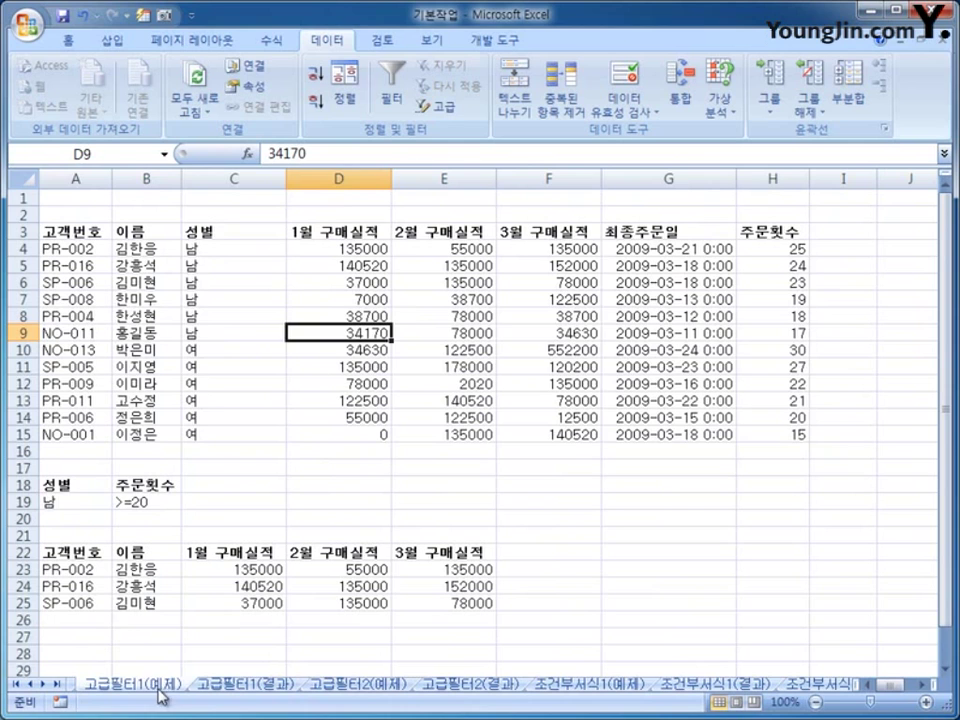
{"action": "left_click", "coordinate": [75, 503]}
{"action": "left_click_drag", "start_coordinate": [75, 503], "coordinate": [146, 502]}
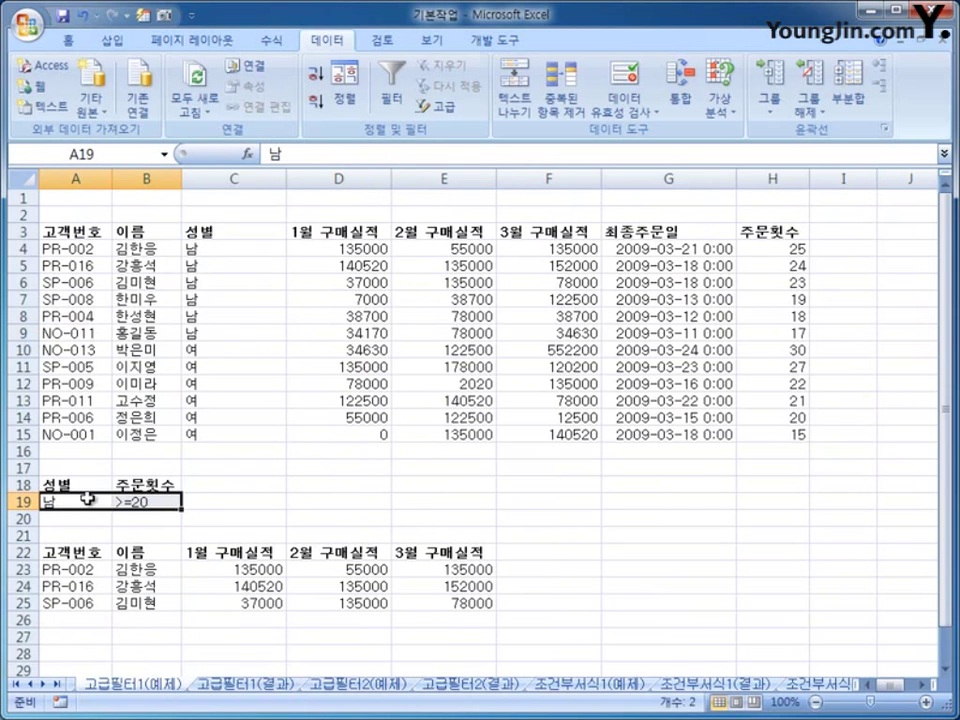
{"action": "left_click_drag", "start_coordinate": [75, 487], "coordinate": [137, 503]}
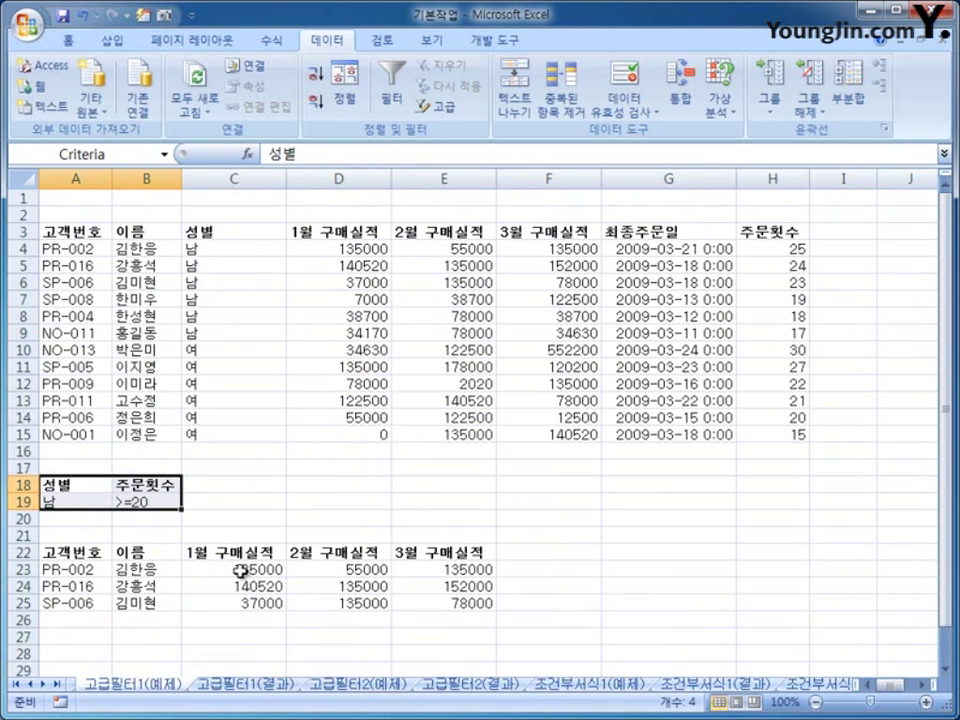
{"action": "left_click", "coordinate": [372, 685]}
{"action": "left_click", "coordinate": [128, 638]}
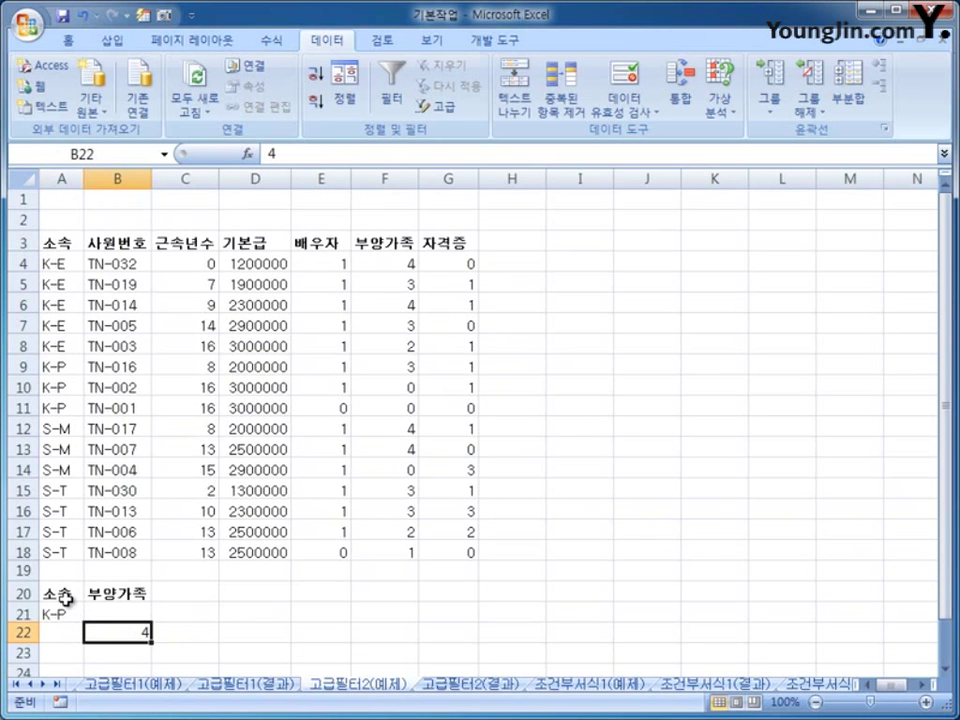
{"action": "left_click_drag", "start_coordinate": [66, 600], "coordinate": [128, 634]}
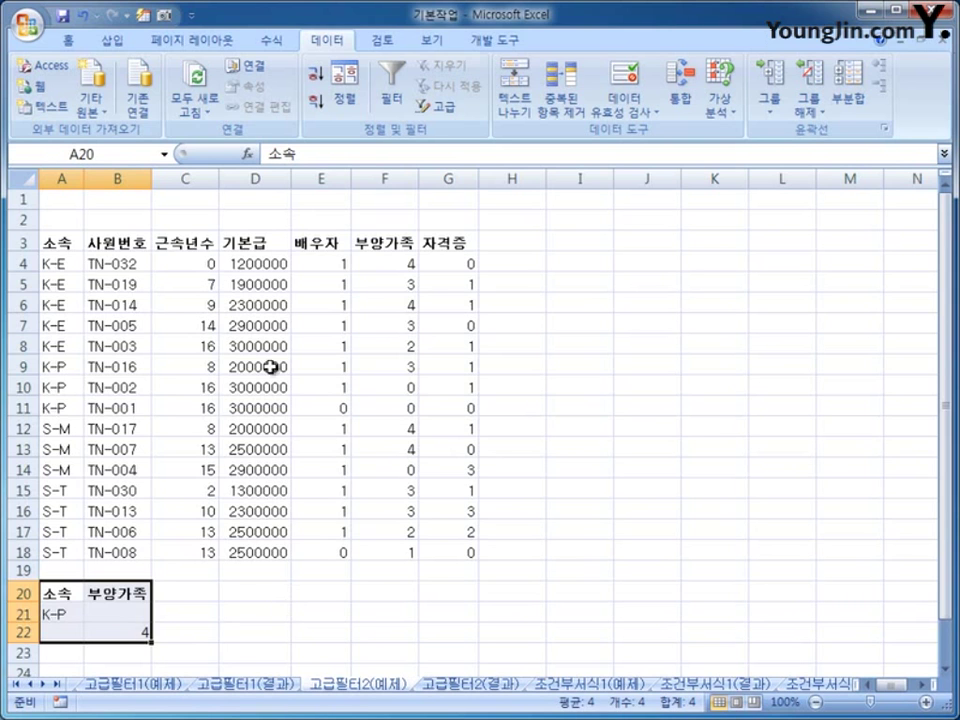
- Copy the 소속, 사원번호 and 근속년수 headers from A3:C3 to A25:C25 as the output header row
{"action": "left_click", "coordinate": [64, 243]}
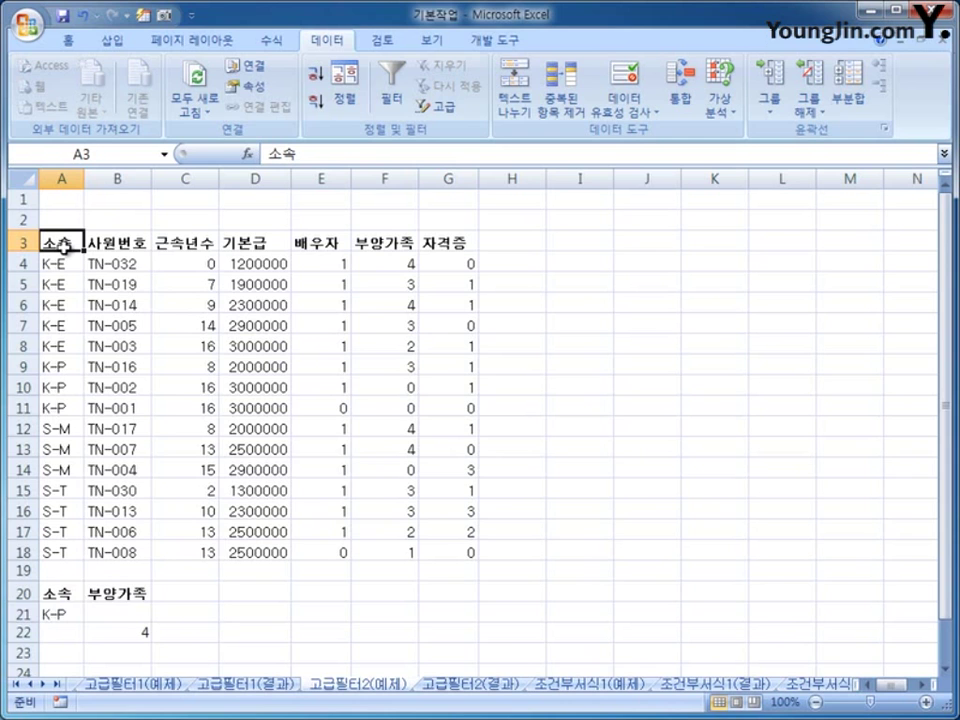
{"action": "left_click", "coordinate": [130, 241], "text": "ctrl"}
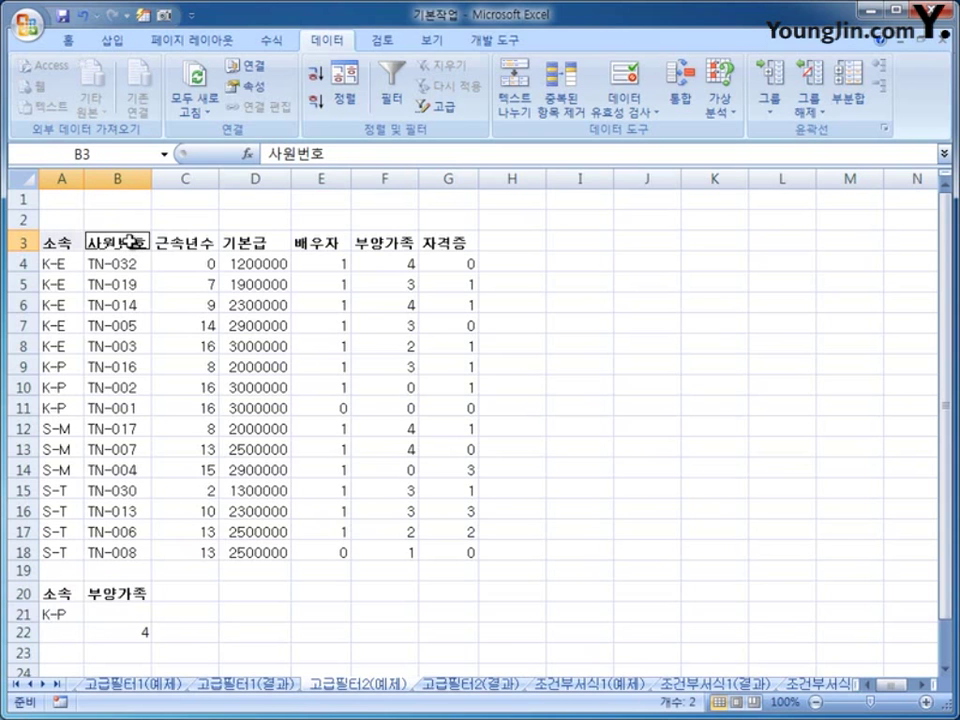
{"action": "left_click", "coordinate": [189, 242], "text": "ctrl"}
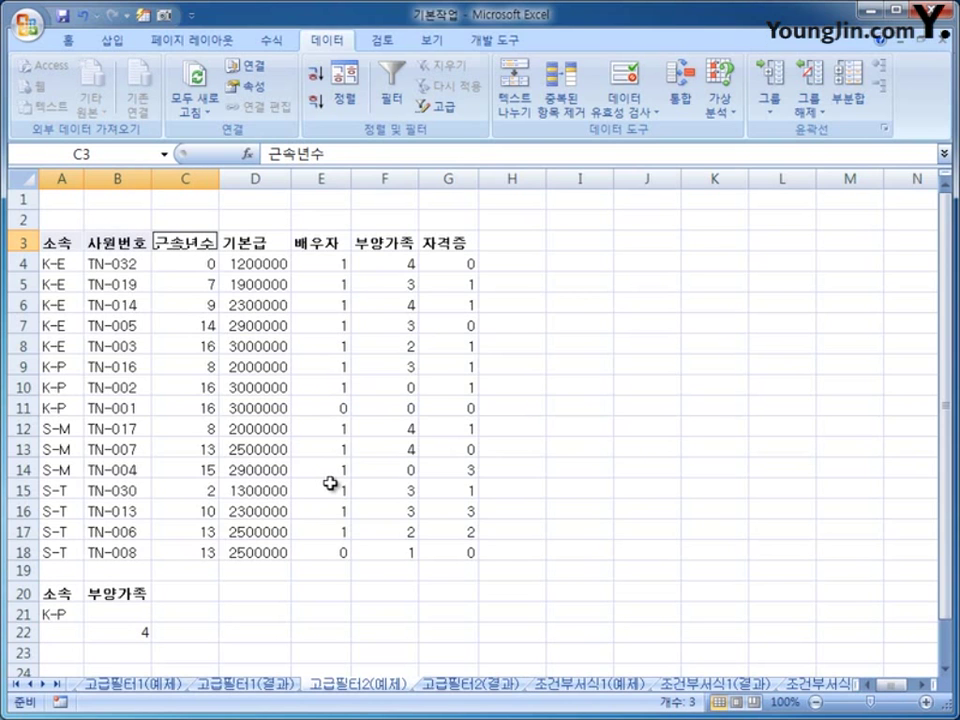
{"action": "key", "text": "ctrl+c"}
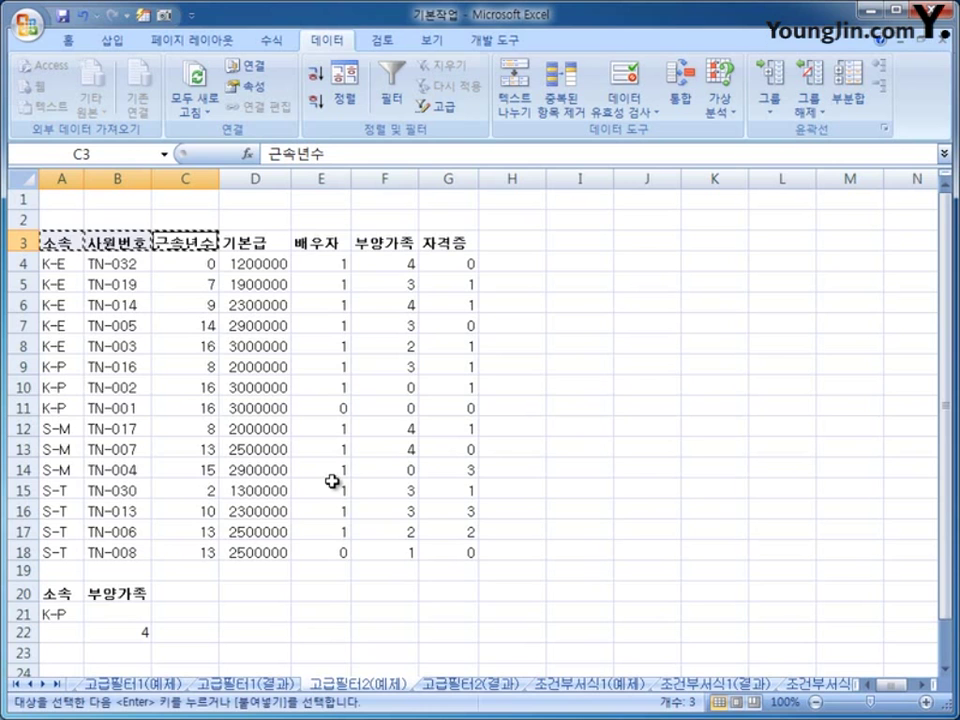
{"action": "scroll", "coordinate": [332, 482], "scroll_direction": "down", "scroll_amount": 2}
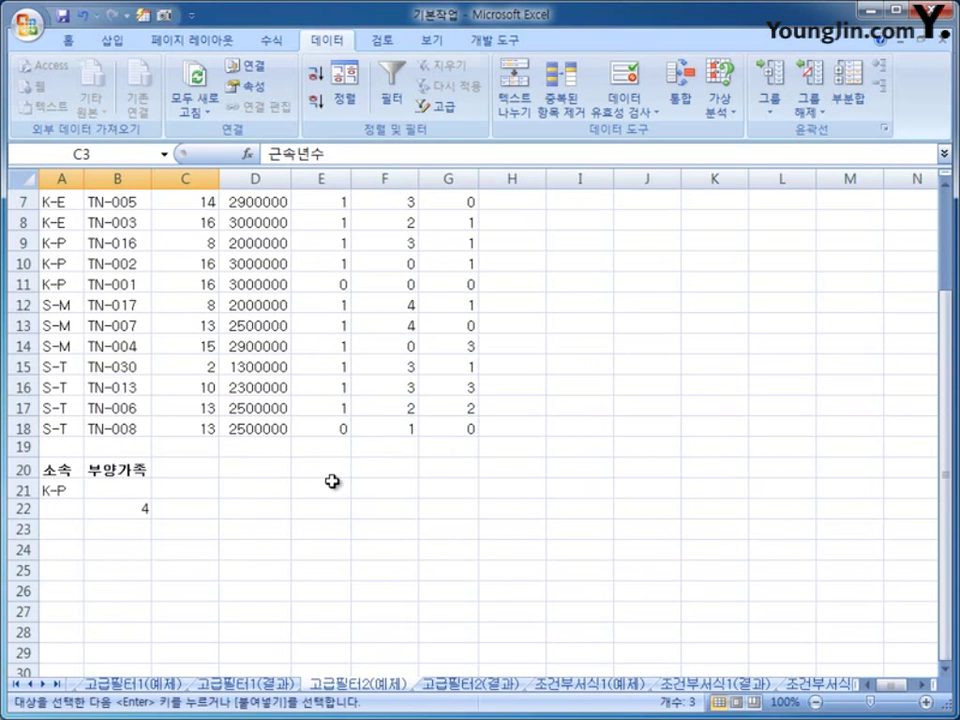
{"action": "left_click", "coordinate": [69, 568]}
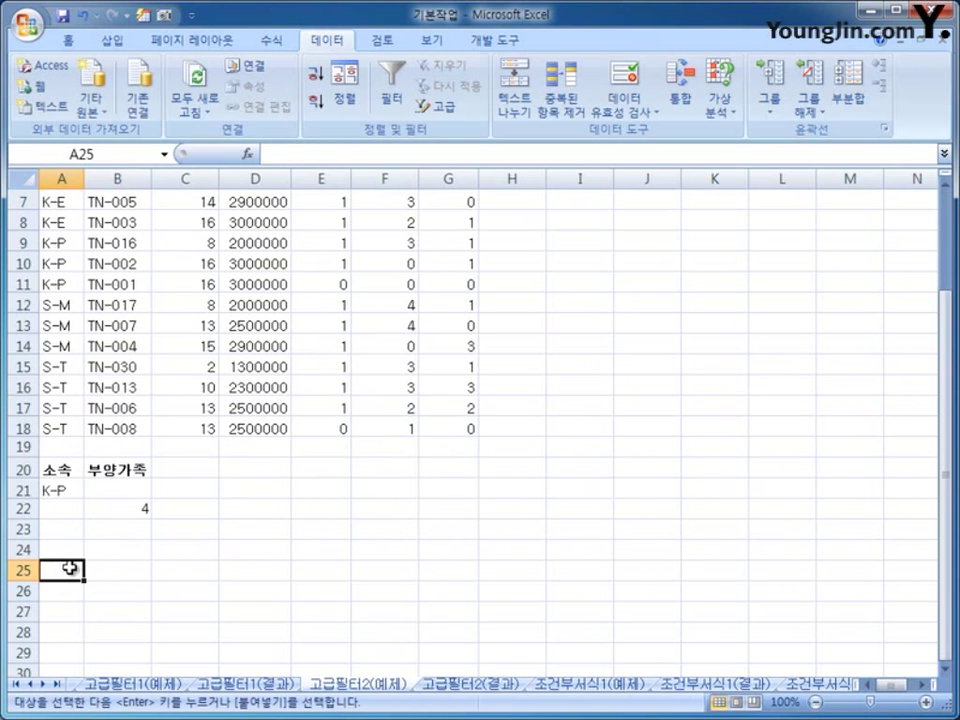
{"action": "key", "text": "ctrl+v"}
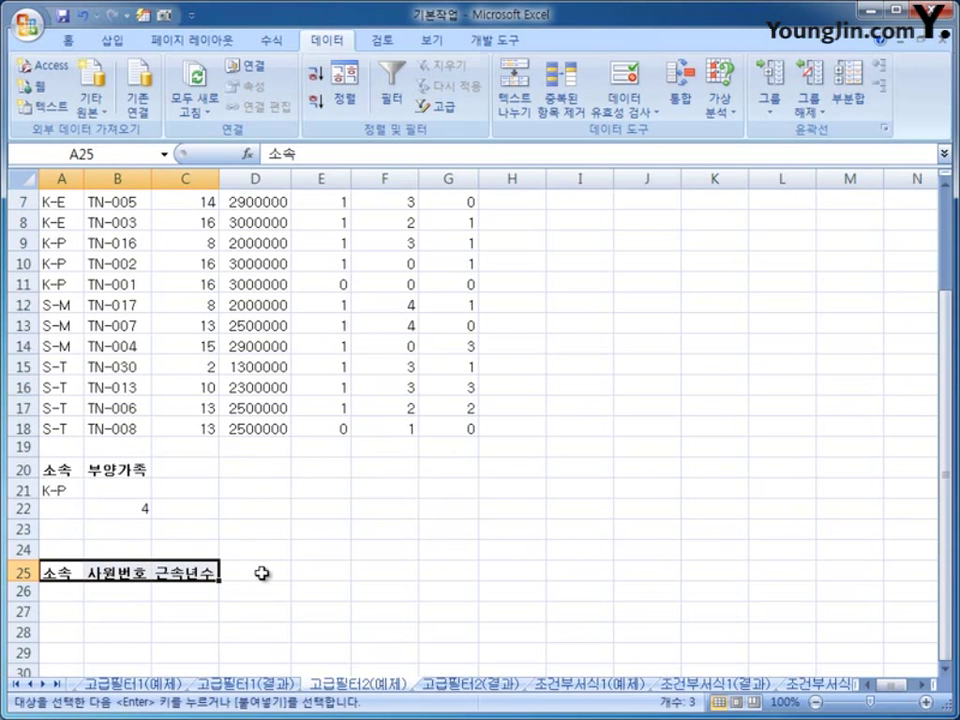
- Start an advanced filter on the employee list A3:G18 with A20:B22 as the criteria range
{"action": "scroll", "coordinate": [261, 573], "scroll_direction": "up", "scroll_amount": 2}
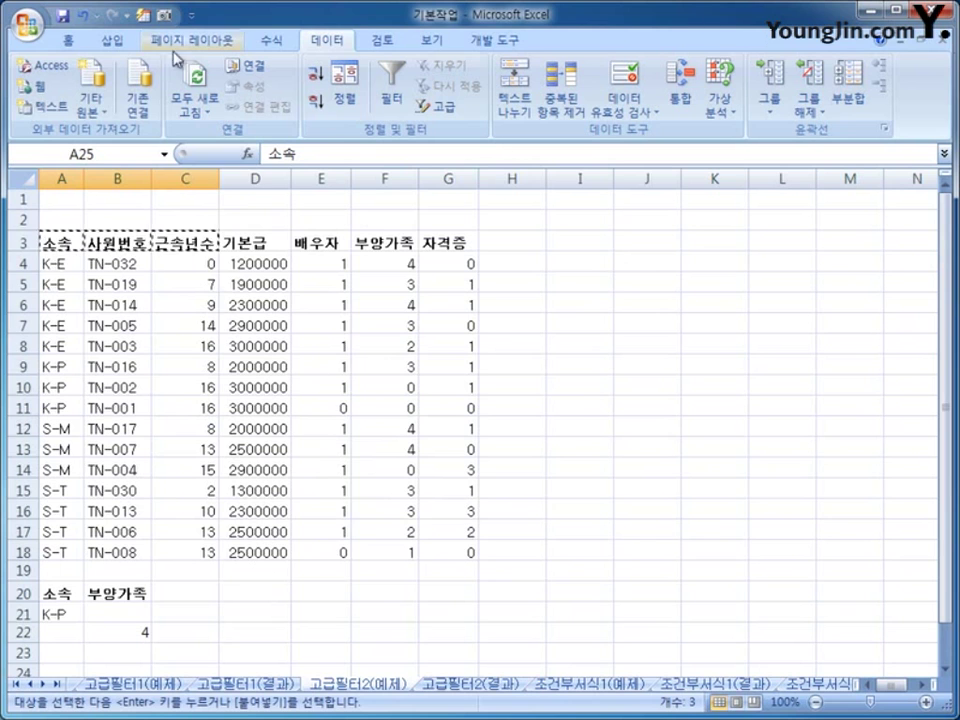
{"action": "left_click", "coordinate": [245, 325]}
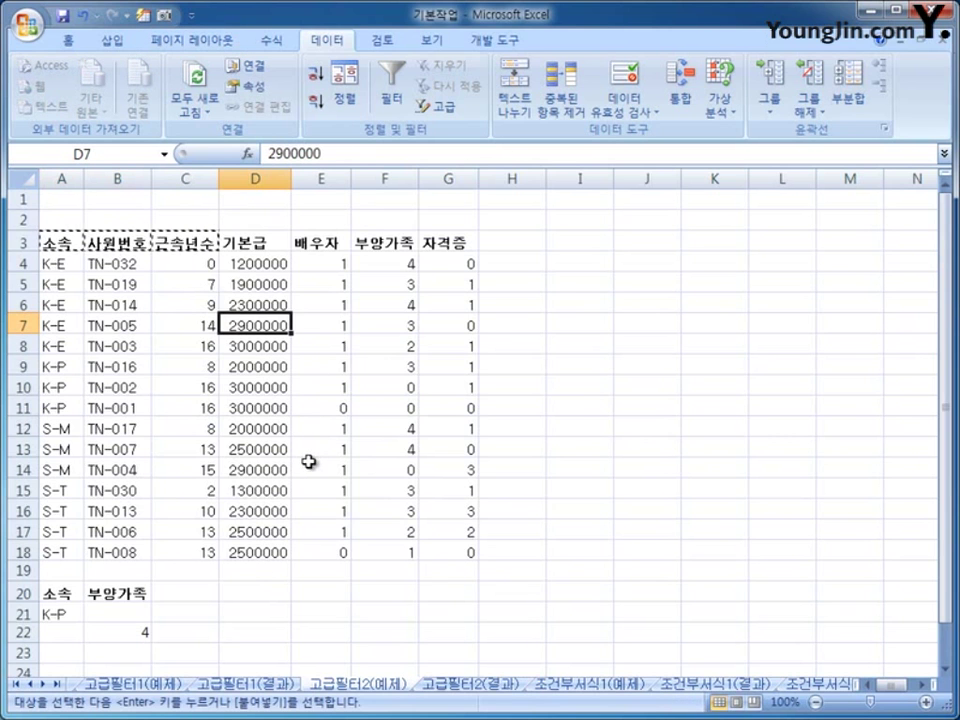
{"action": "left_click", "coordinate": [443, 106]}
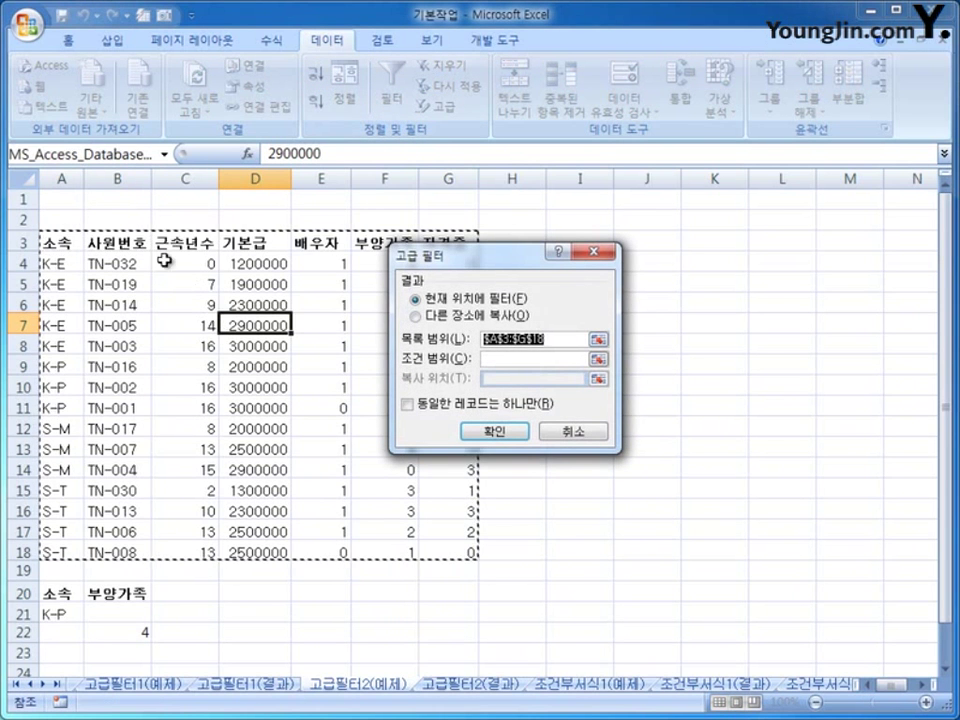
{"action": "left_click", "coordinate": [492, 360]}
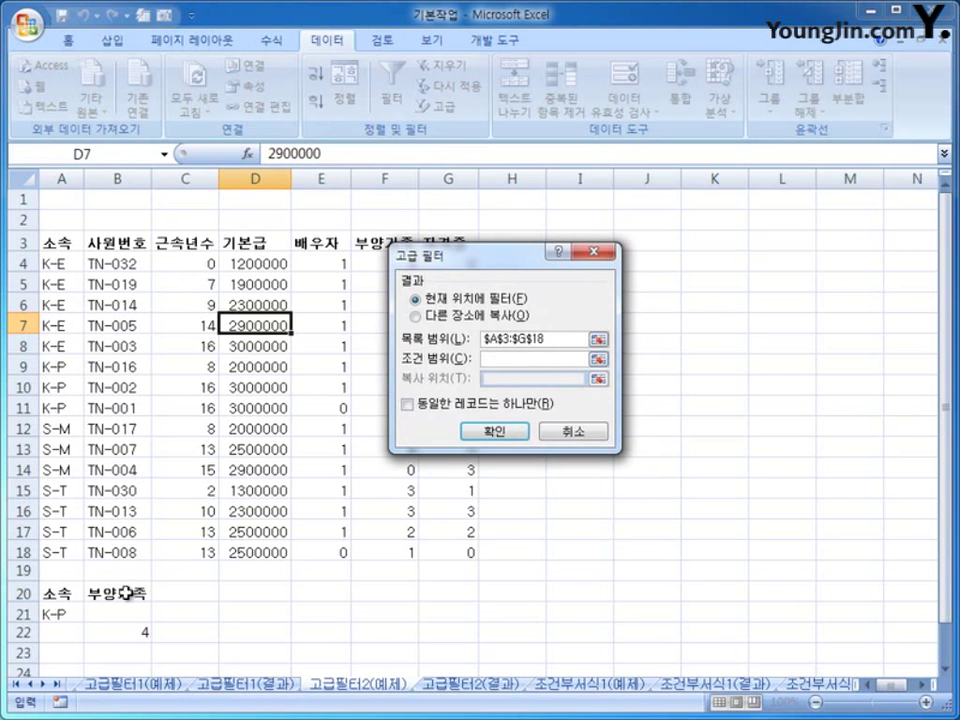
{"action": "left_click_drag", "start_coordinate": [64, 598], "coordinate": [118, 632]}
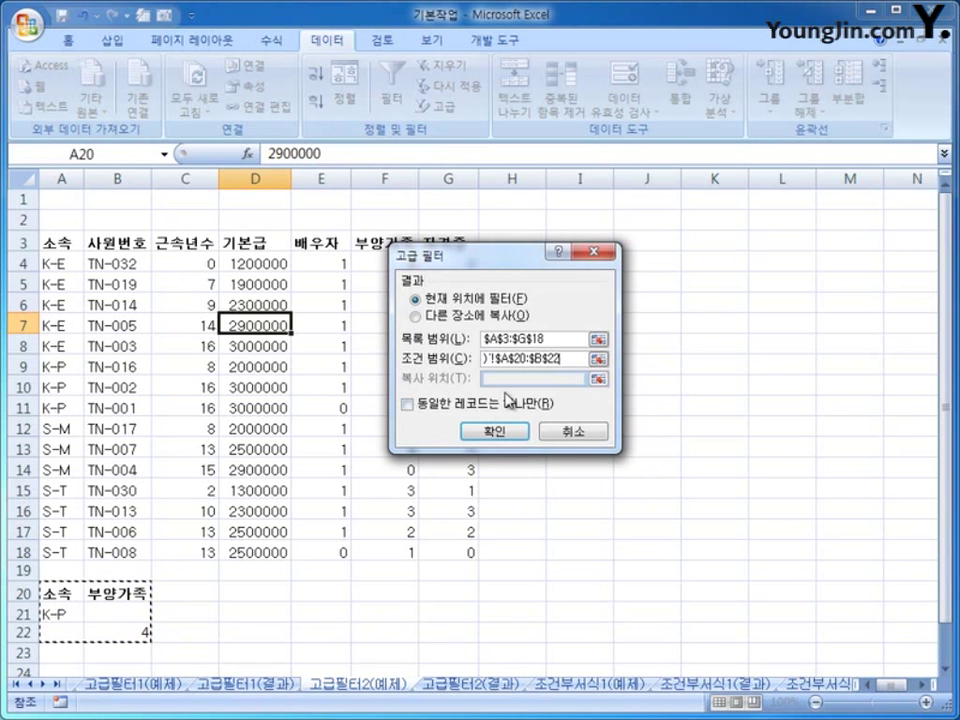
- Set the filter to copy its results to another location, the header range A25:C25, and run it
{"action": "left_click", "coordinate": [416, 315]}
{"action": "left_click", "coordinate": [520, 378]}
{"action": "scroll", "coordinate": [298, 469], "scroll_direction": "down", "scroll_amount": 2}
{"action": "scroll", "coordinate": [298, 469], "scroll_direction": "down", "scroll_amount": 1}
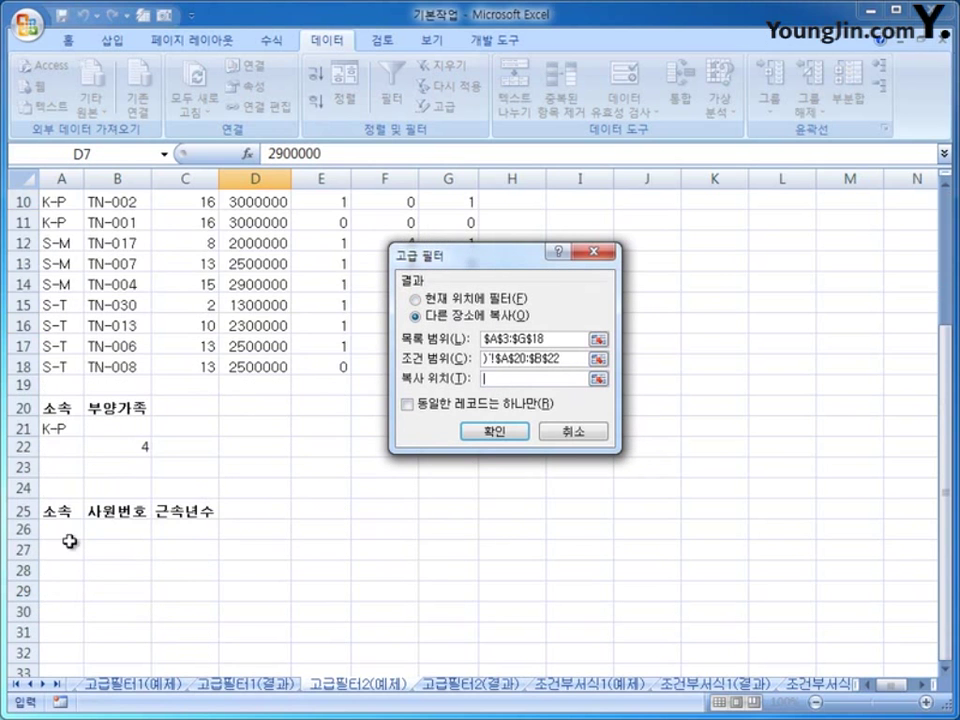
{"action": "left_click_drag", "start_coordinate": [60, 512], "coordinate": [170, 510]}
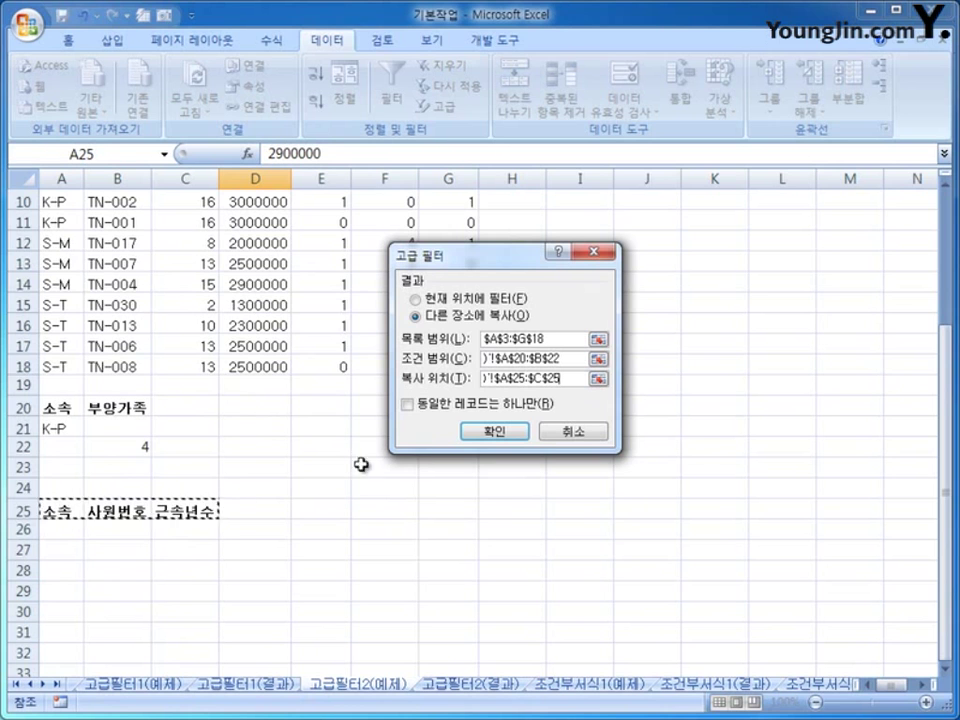
{"action": "left_click", "coordinate": [467, 430]}
{"action": "scroll", "coordinate": [405, 487], "scroll_direction": "down", "scroll_amount": 3}
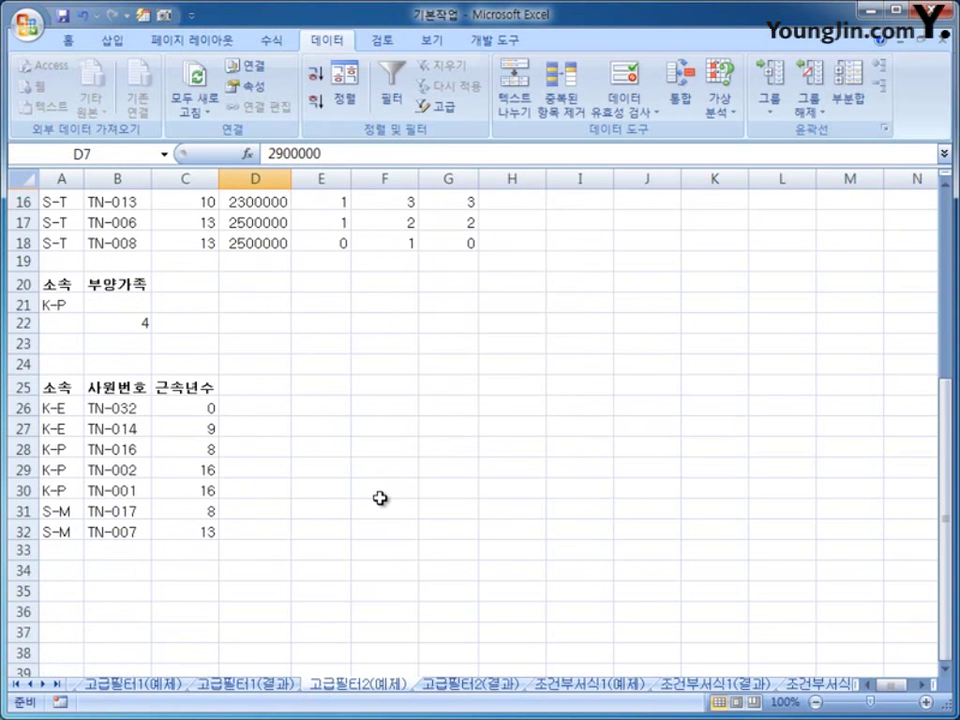